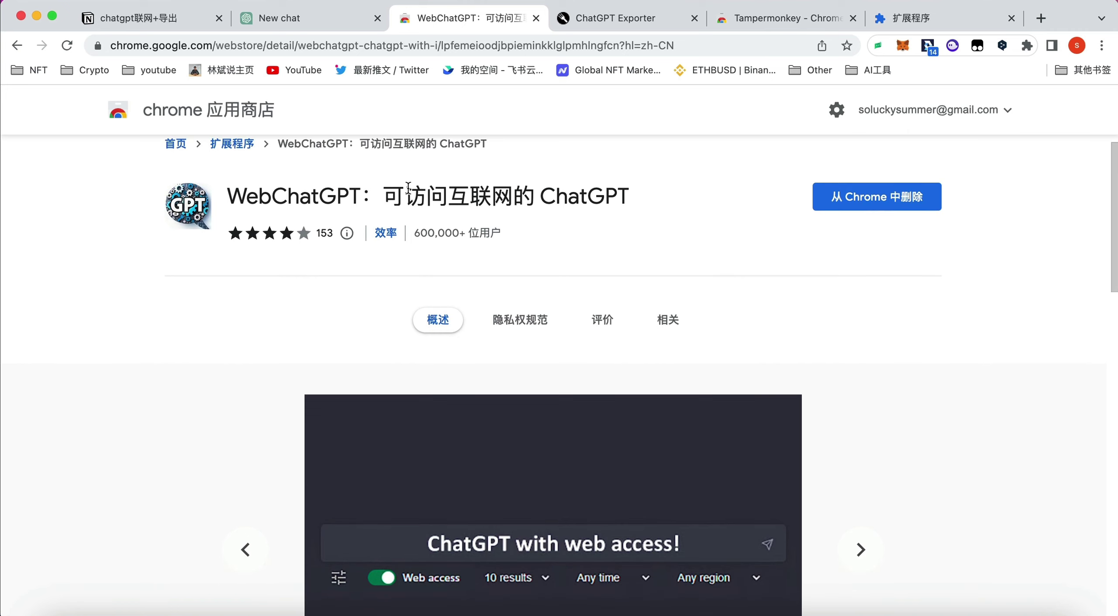
# Open the browser's extension management page and launch the Chrome Web Store from it
pyautogui.scroll(1, 408, 188)
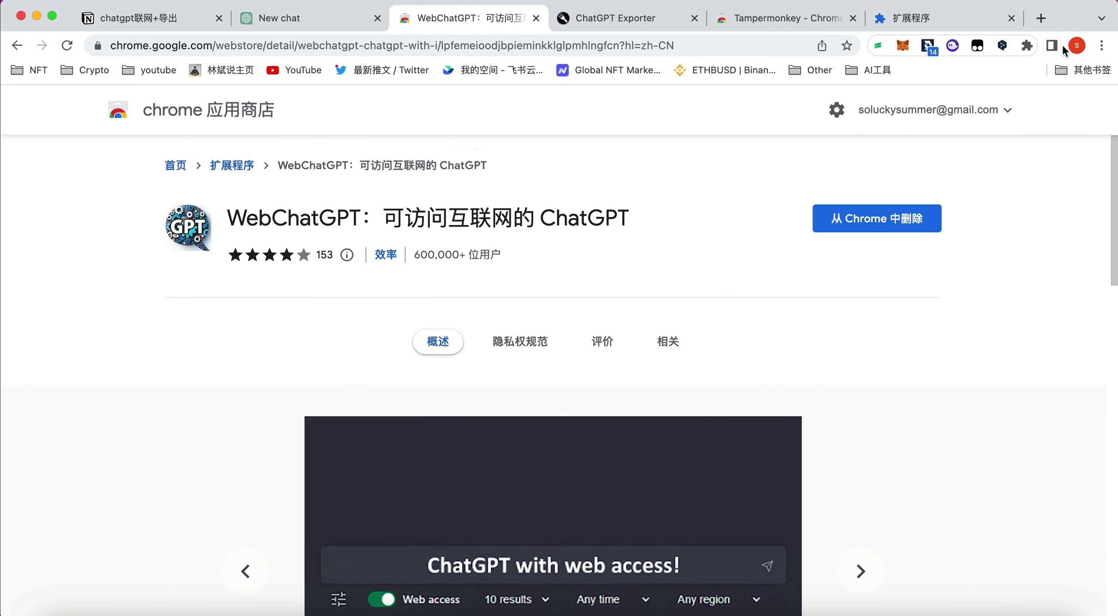
pyautogui.click(1101, 46)
pyautogui.moveTo(960, 297)
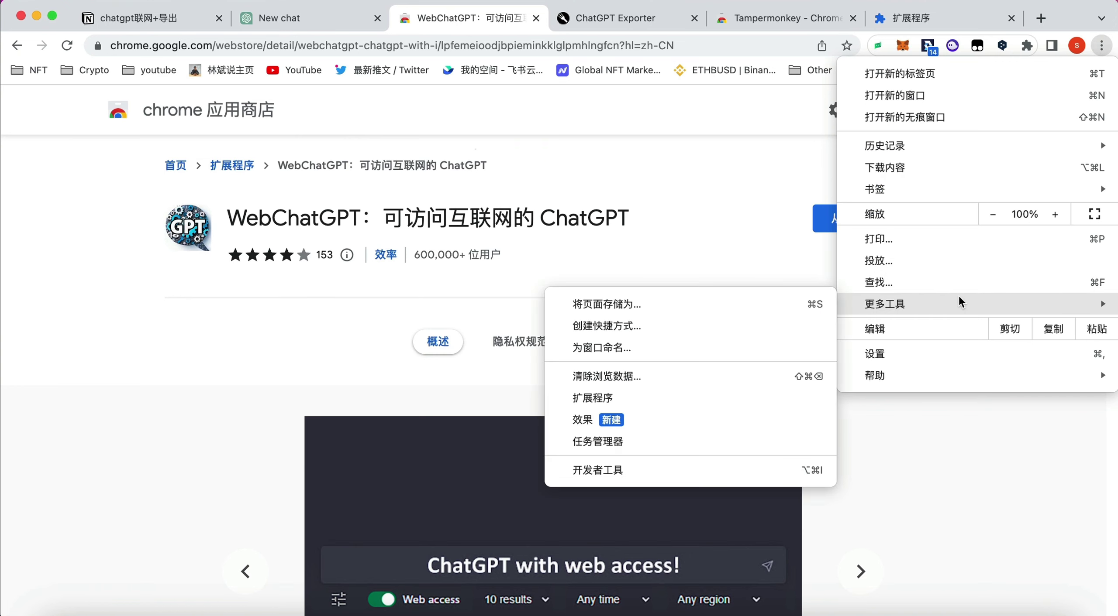
pyautogui.click(651, 395)
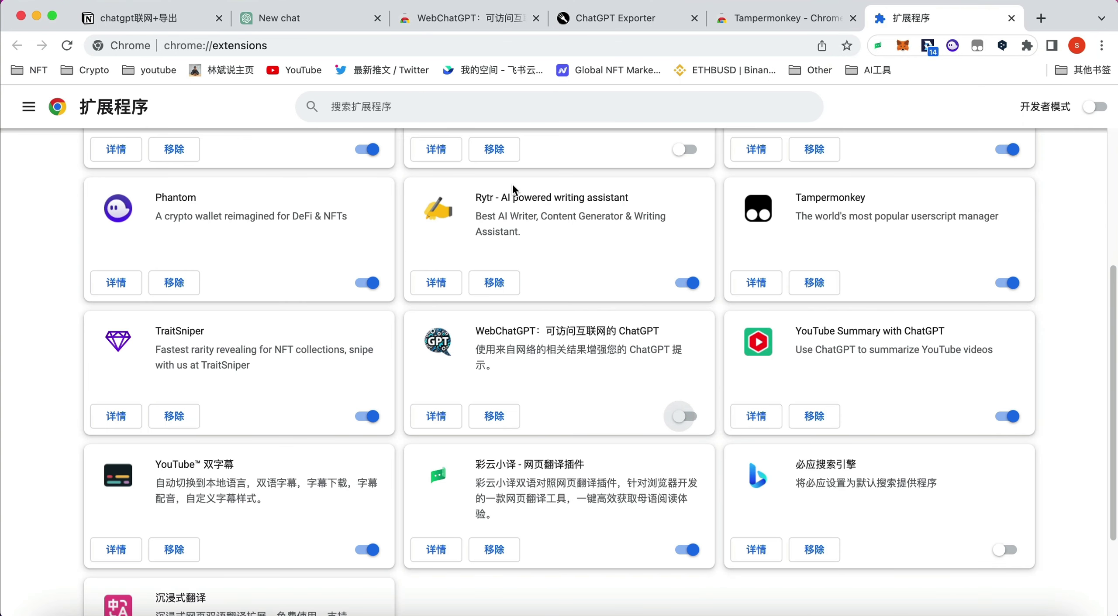
pyautogui.click(28, 107)
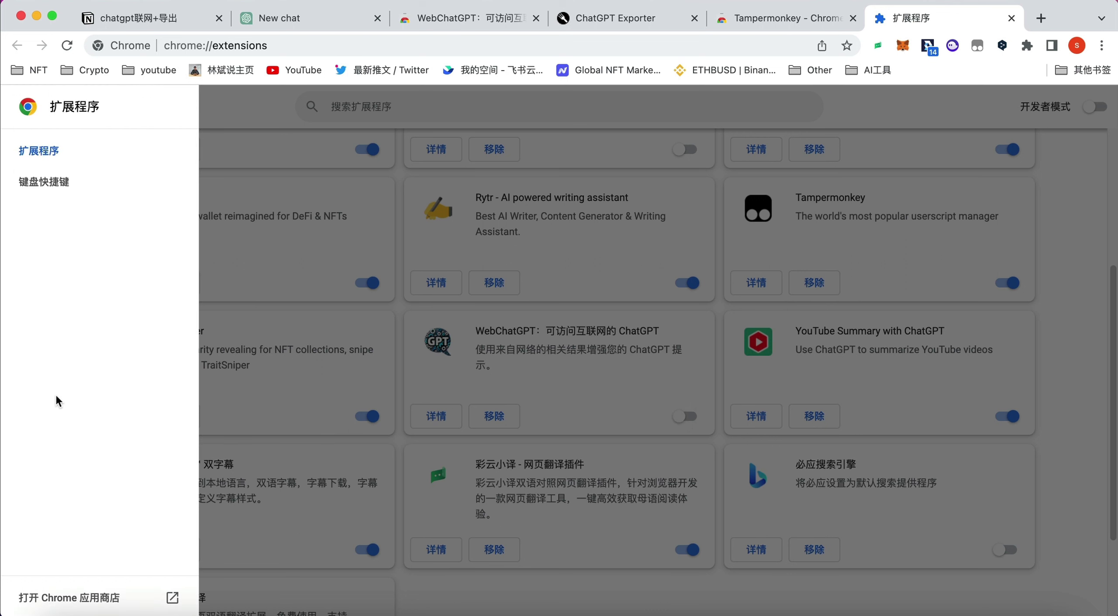
pyautogui.click(67, 595)
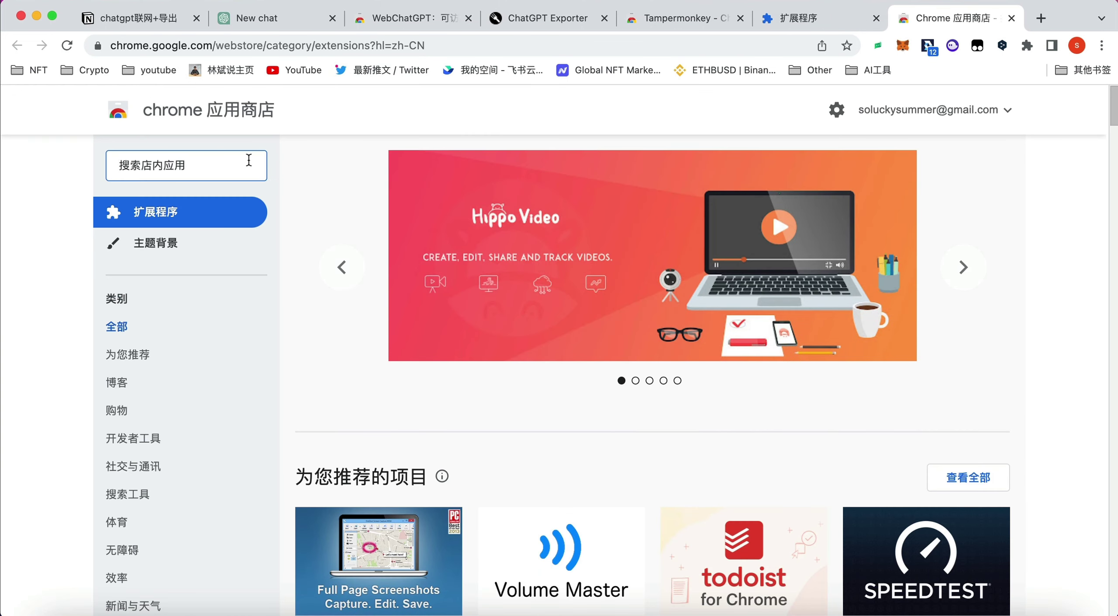
# Search the store for "webchatgpt" and open the listing "WebChatGPT：可访问互联网的 ChatGPT"
pyautogui.click(249, 163)
pyautogui.write("w'e'b'cha't'g'p't")
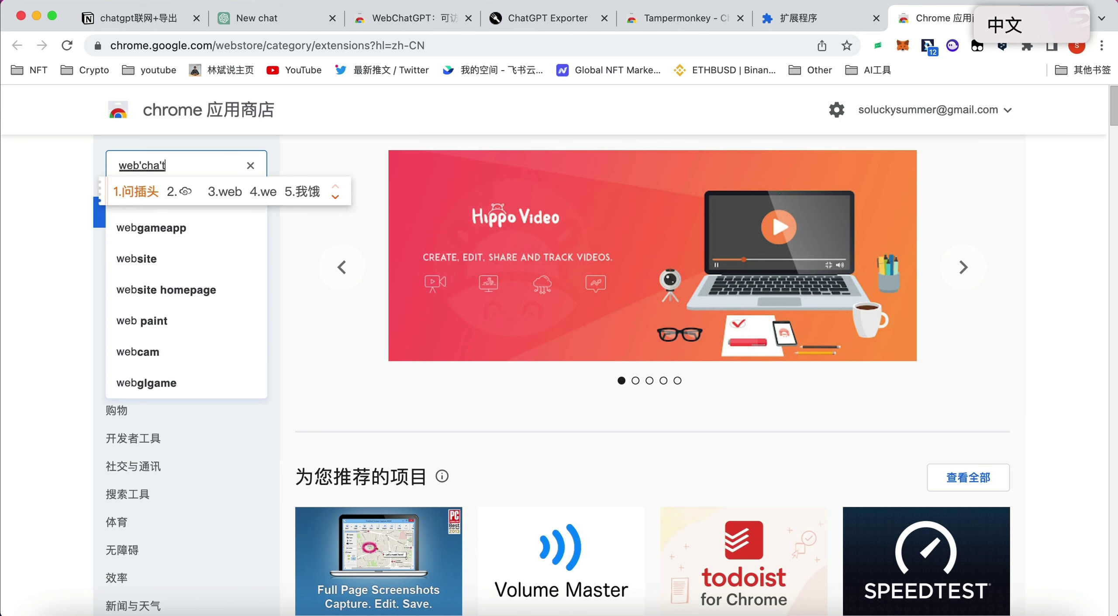
pyautogui.press('Return')
pyautogui.press('Return')
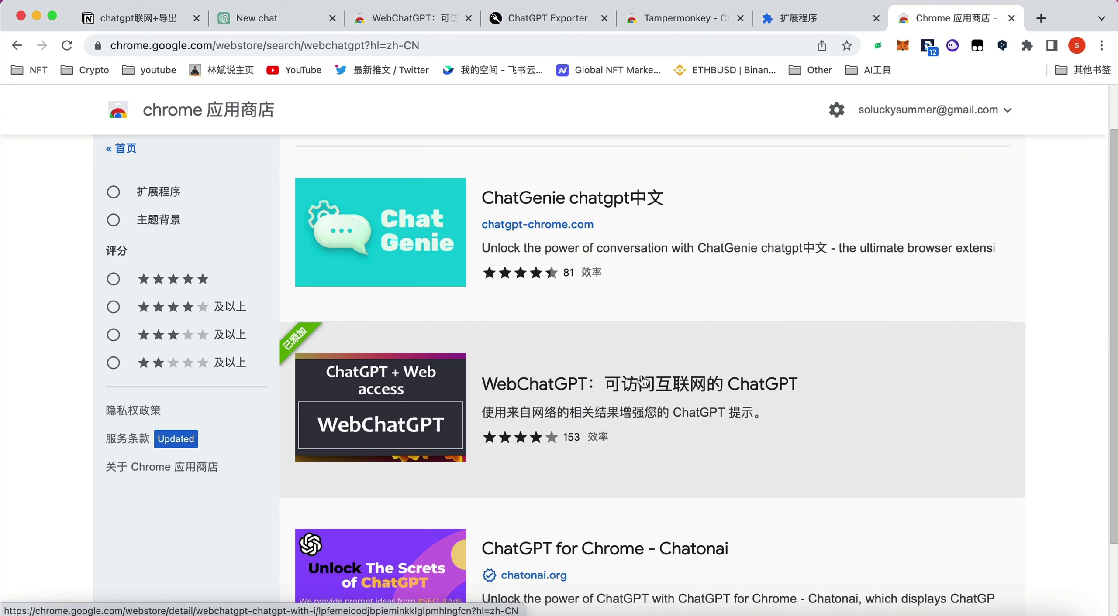
pyautogui.click(602, 422)
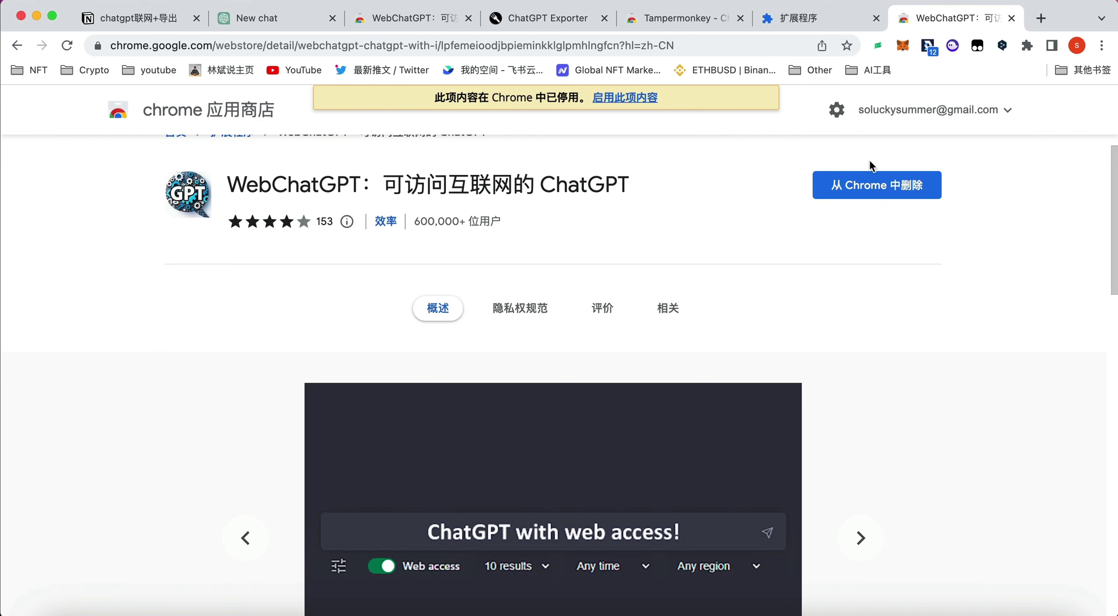
# Enable the WebChatGPT extension on the extension management page, and reload the ChatGPT page
pyautogui.click(850, 20)
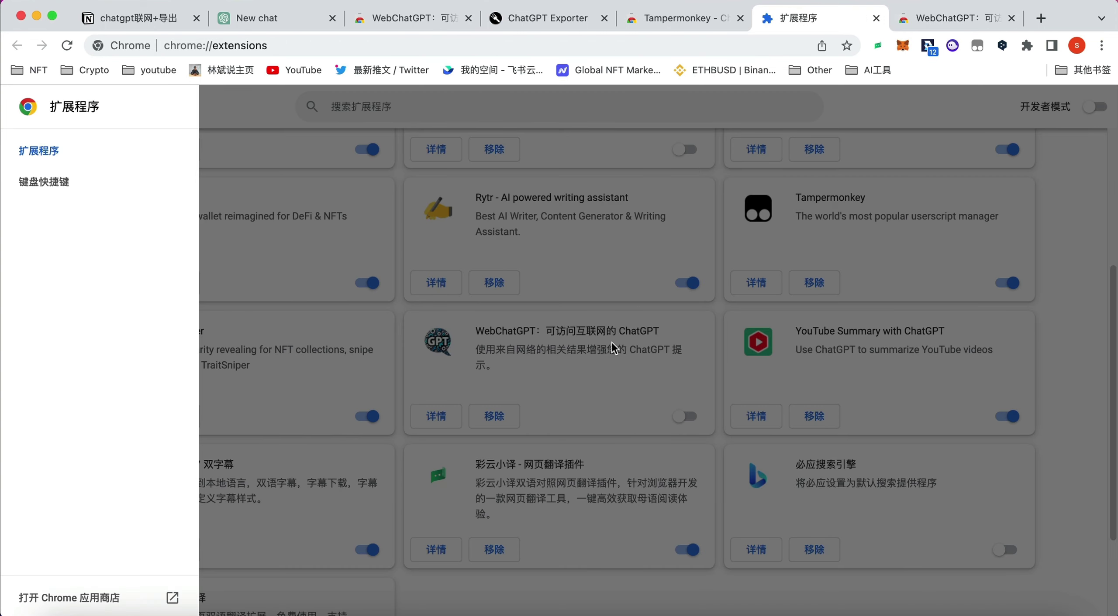
pyautogui.click(612, 347)
pyautogui.click(682, 410)
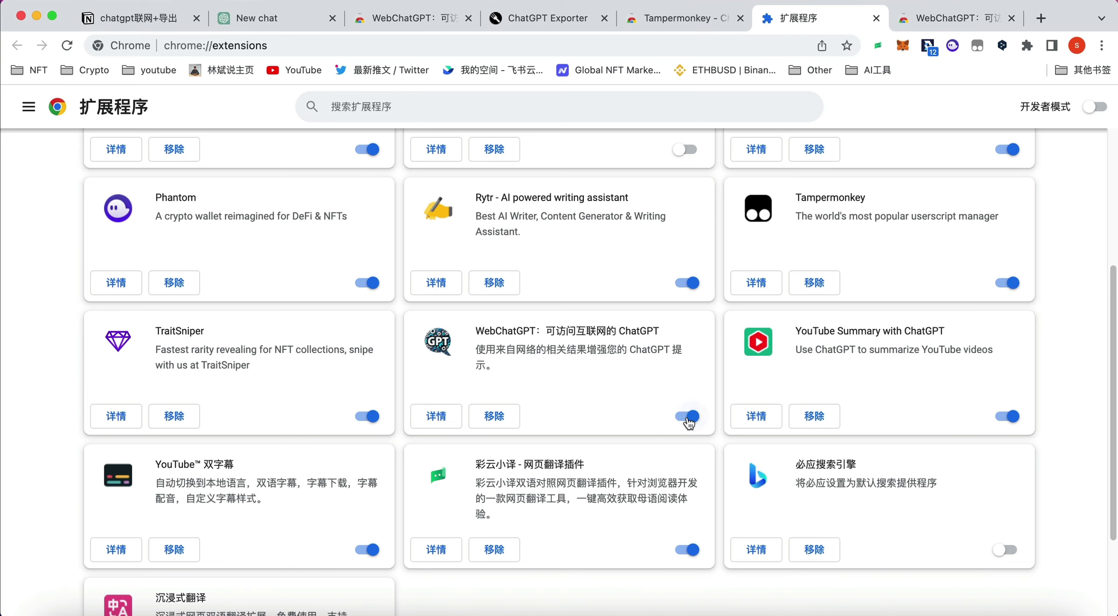
pyautogui.click(294, 19)
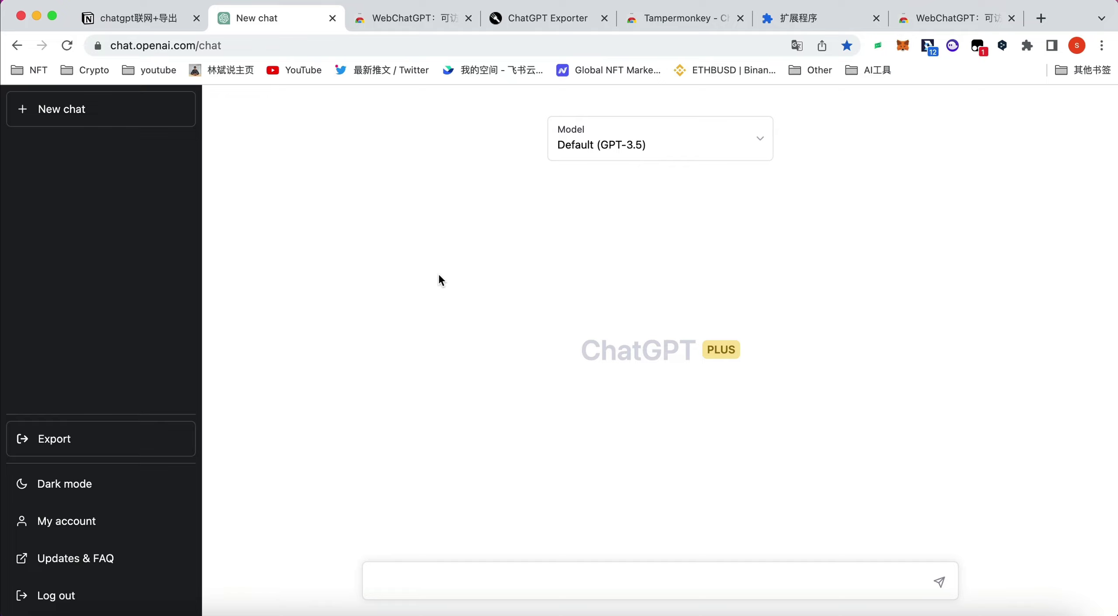
pyautogui.press('super+r')
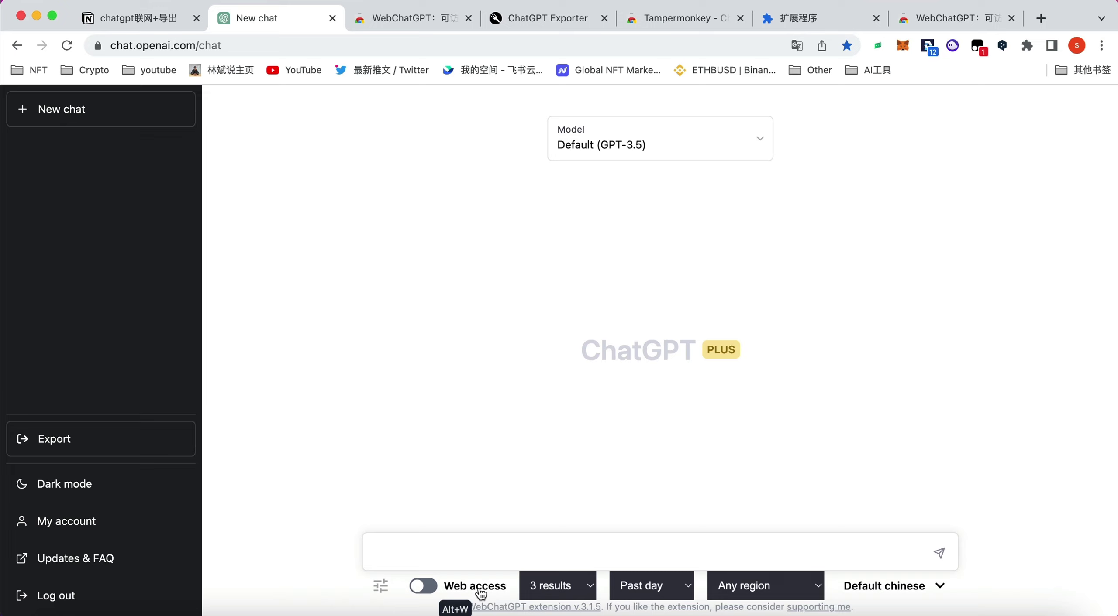
# Examine the result count, time range and region options for web access below the chat box without changing them
pyautogui.click(556, 586)
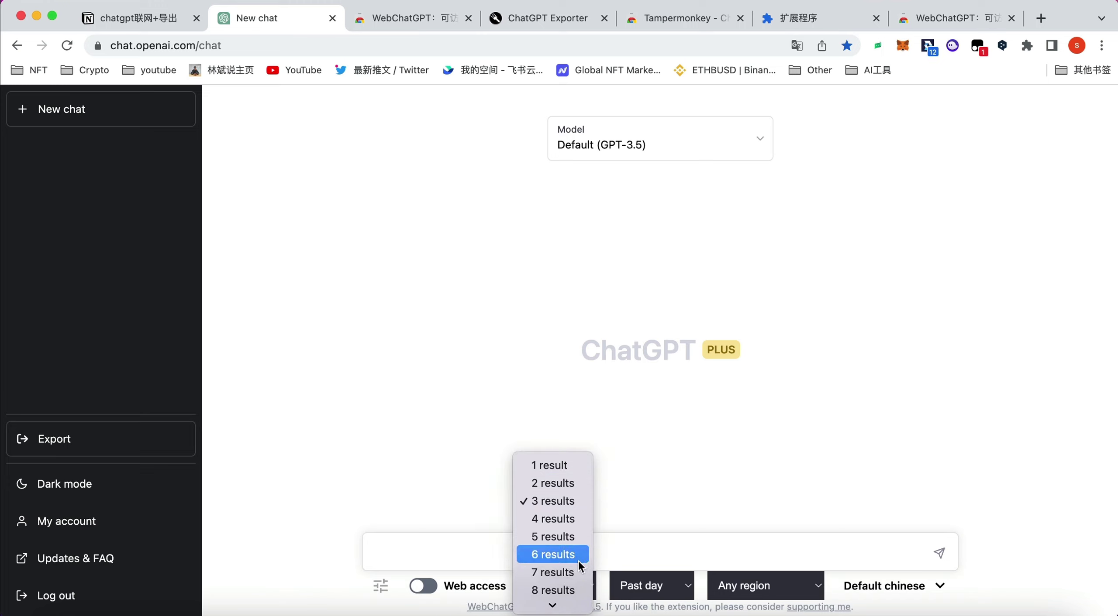
pyautogui.click(629, 584)
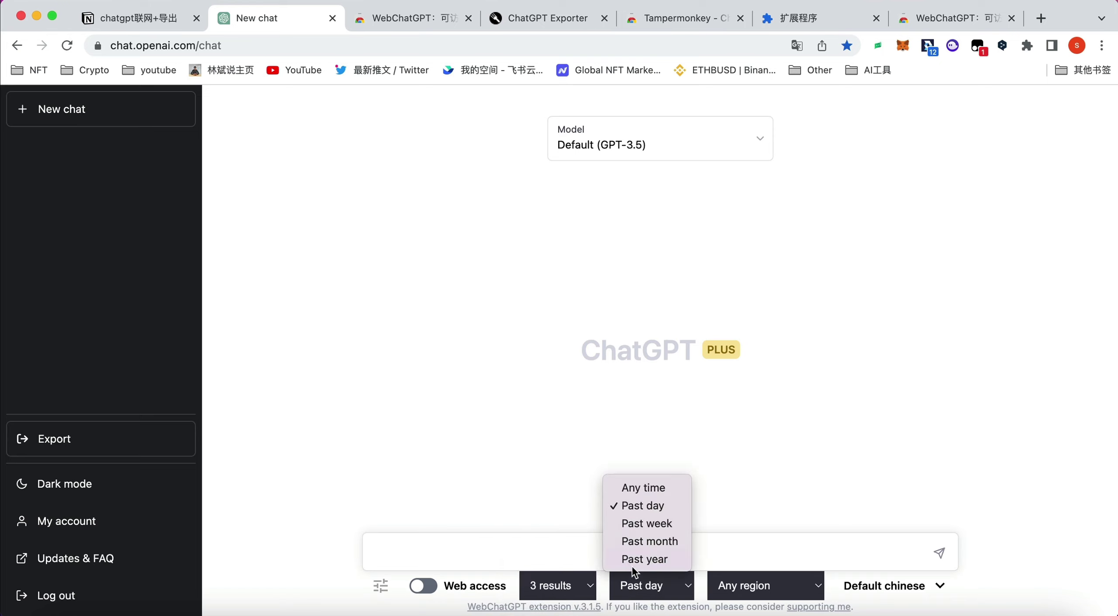
pyautogui.click(633, 578)
pyautogui.click(632, 584)
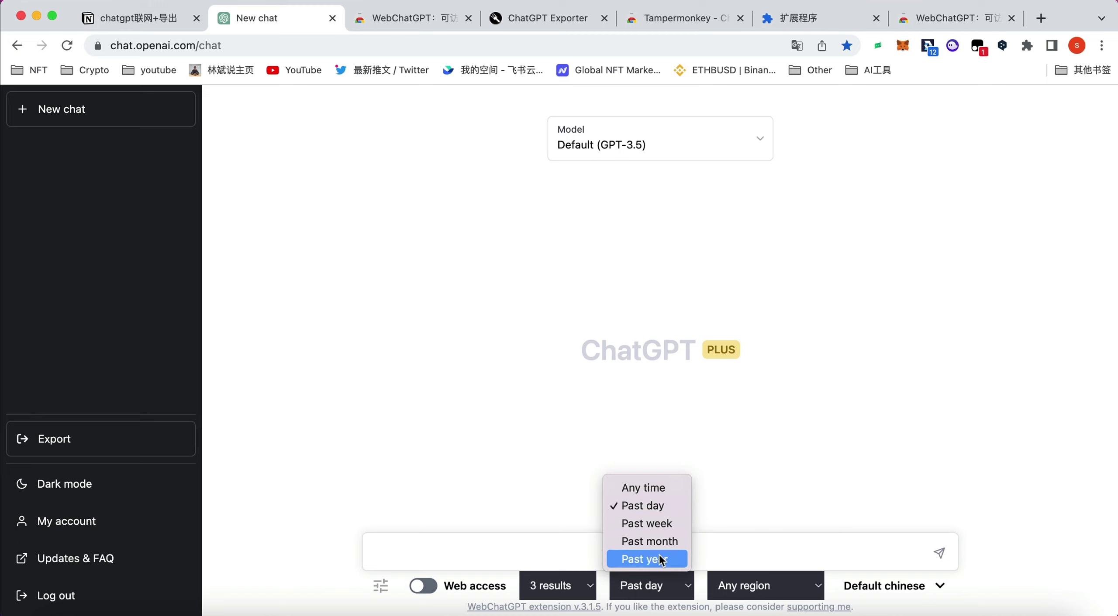
pyautogui.click(671, 580)
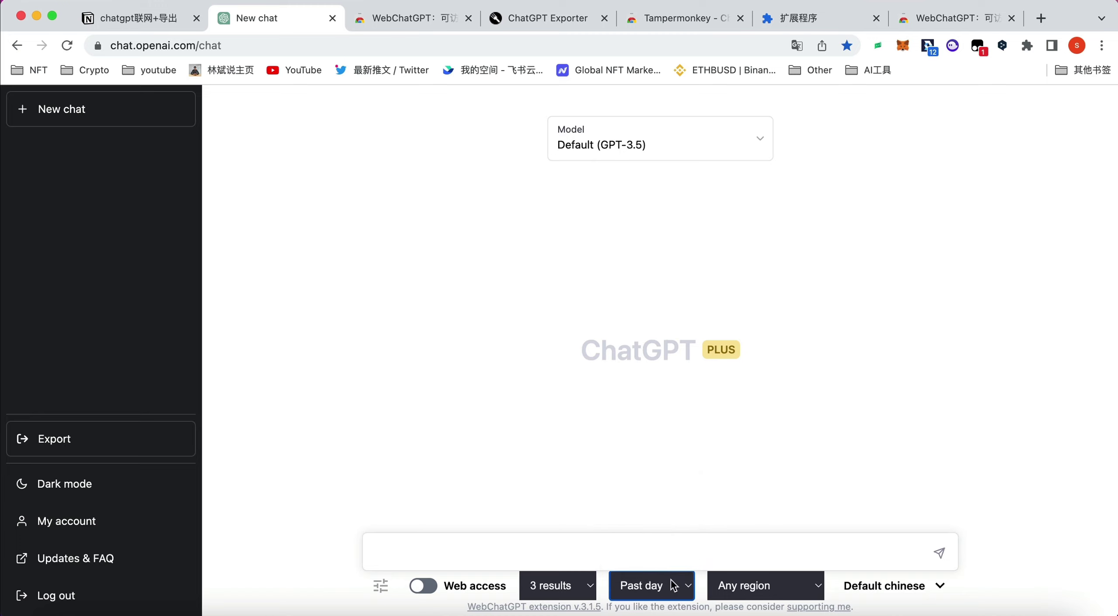
pyautogui.click(766, 590)
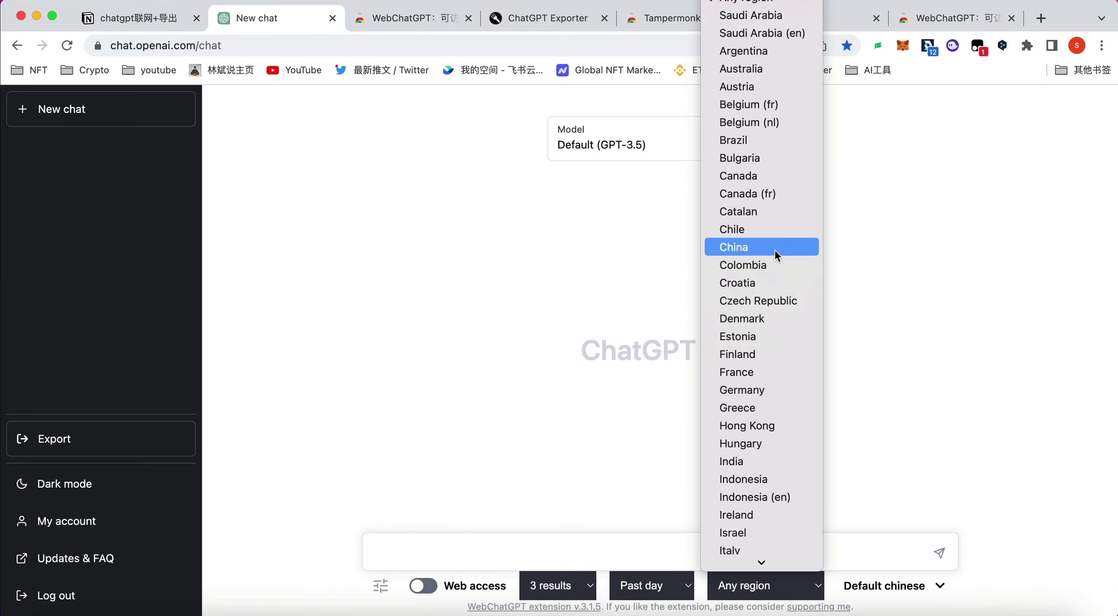
pyautogui.click(751, 588)
# Open WebChatGPT's prompt editor through the new-prompt (新提示) option and examine the Default prompt and Default English templates
pyautogui.click(862, 587)
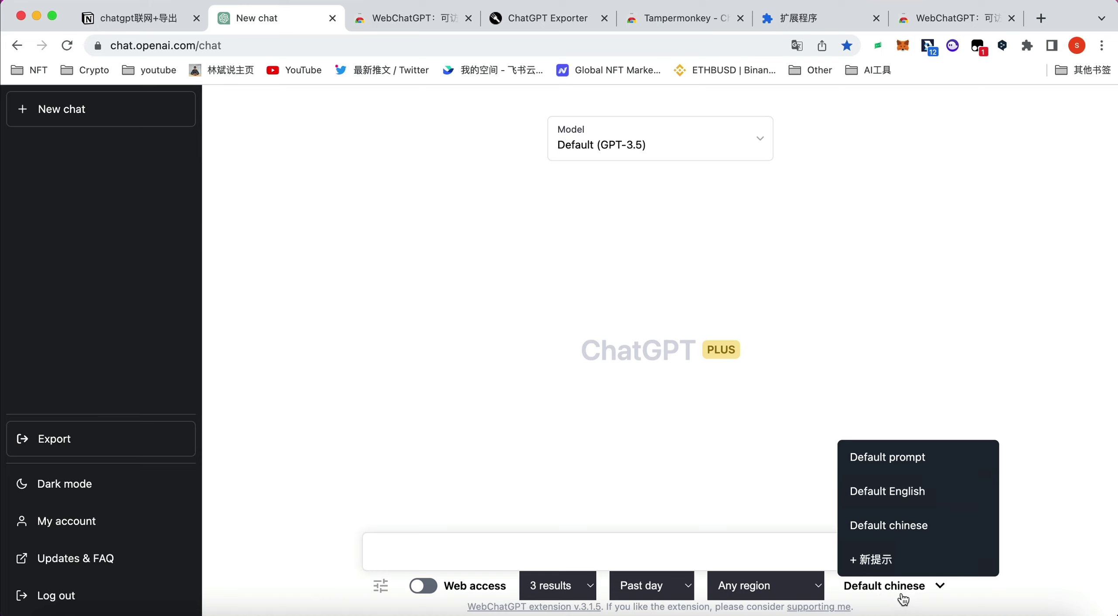
pyautogui.click(890, 566)
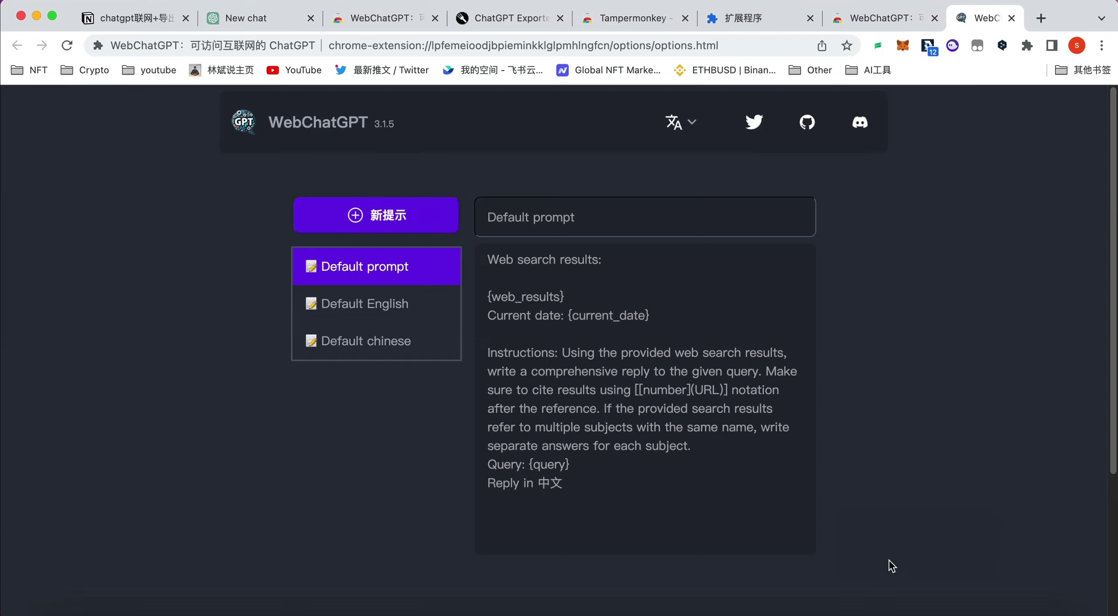
pyautogui.scroll(-1, 794, 420)
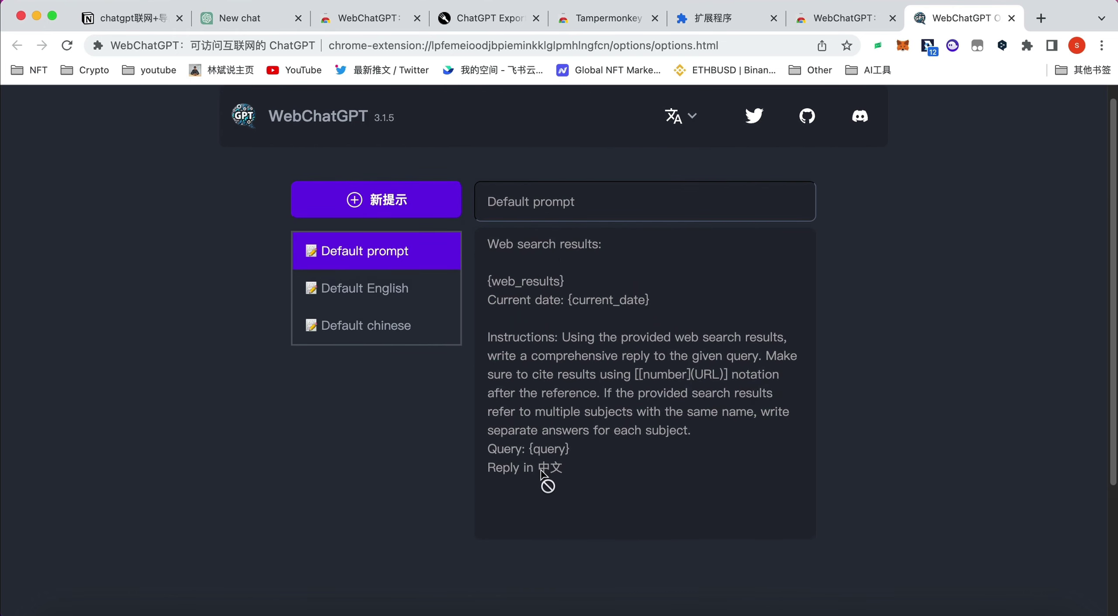
pyautogui.click(427, 287)
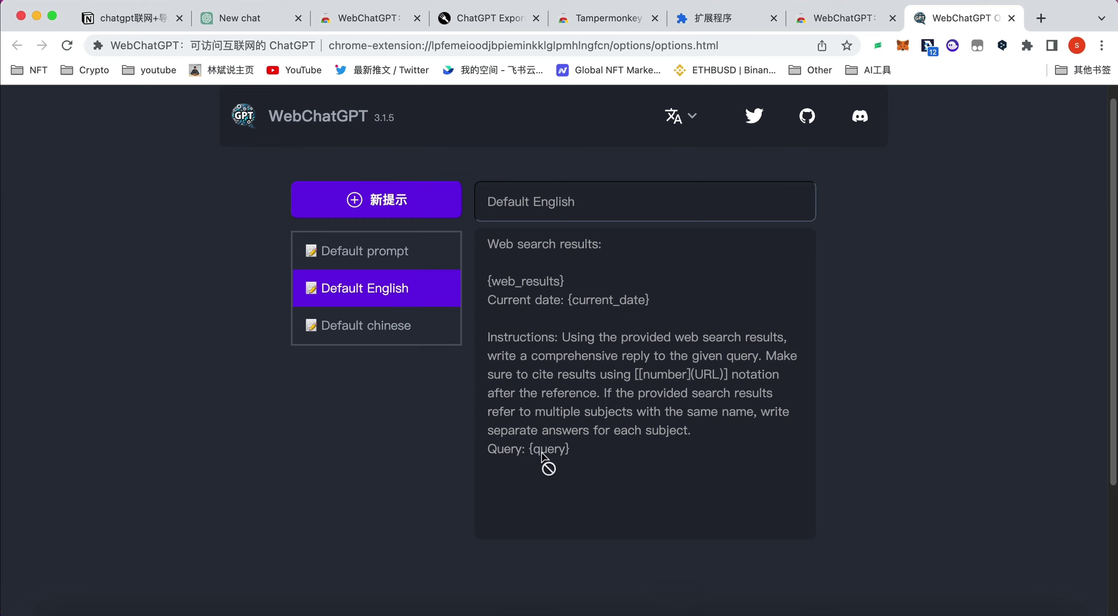
pyautogui.scroll(-1, 568, 435)
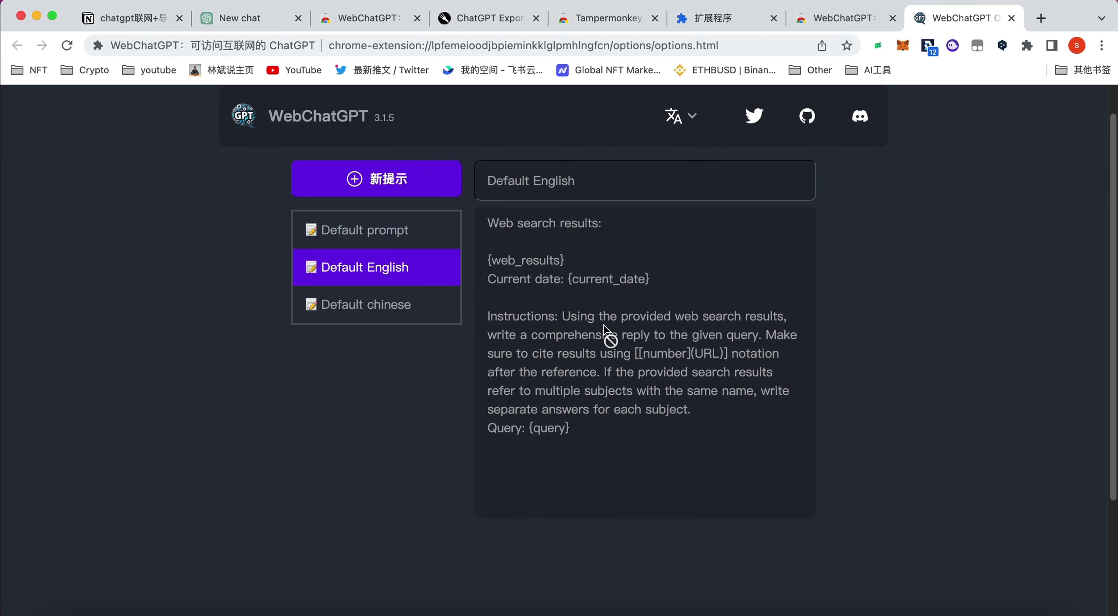
pyautogui.scroll(1, 606, 333)
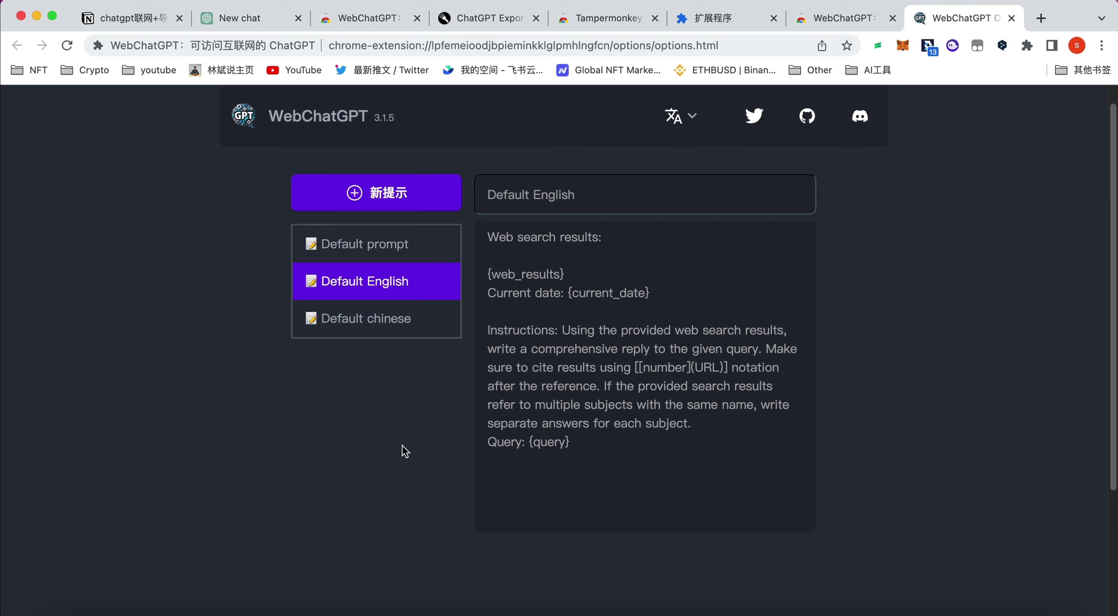
# Examine the Default chinese template and its {query}, {web_results} and {current_date} placeholders
pyautogui.click(393, 323)
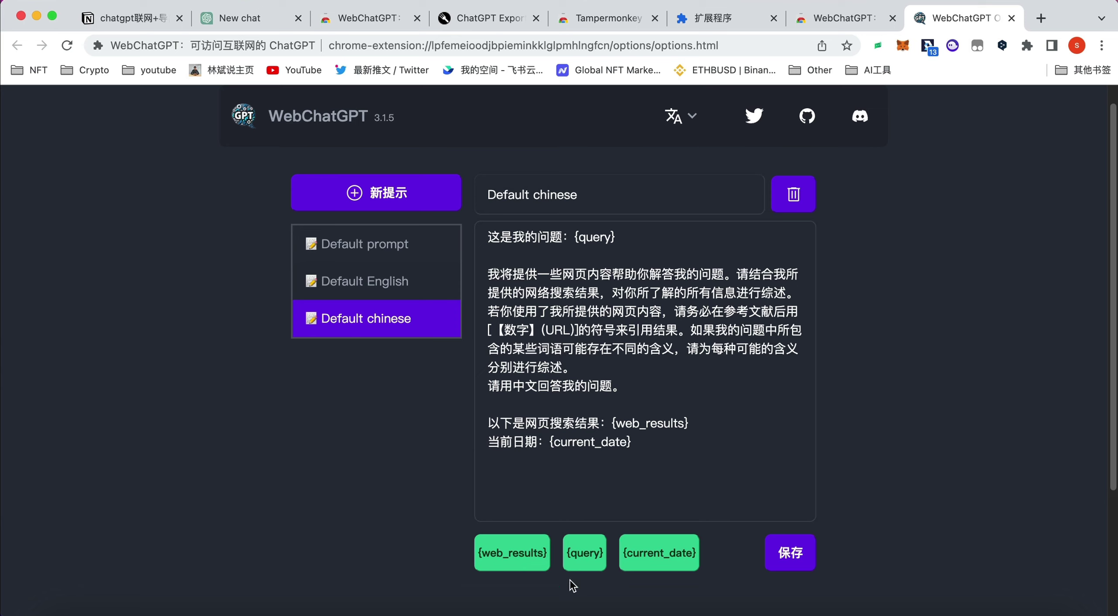
pyautogui.click(564, 236)
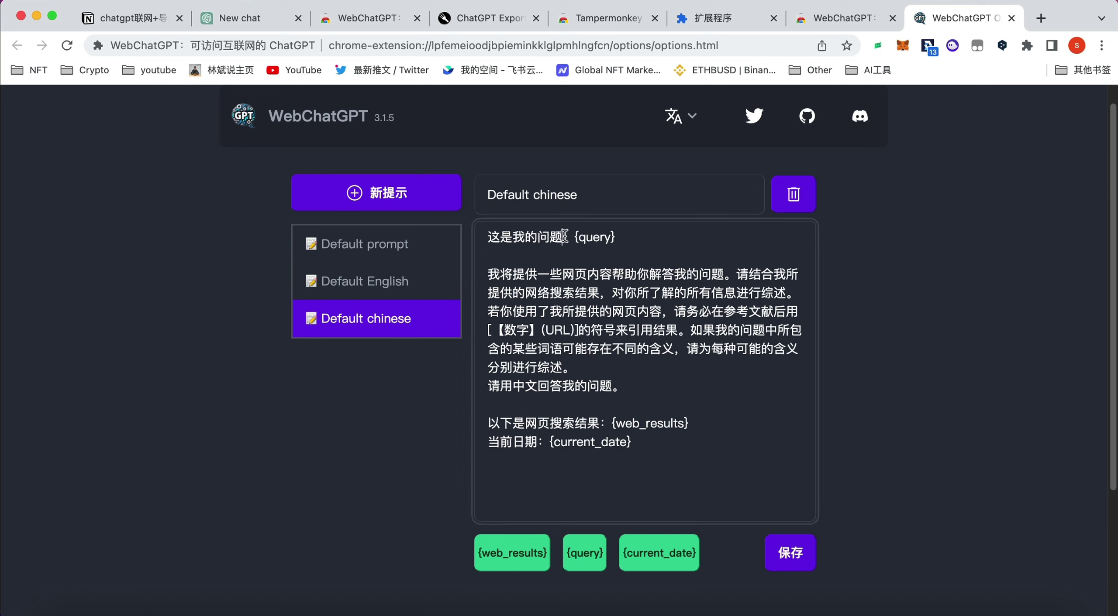
pyautogui.click(614, 237)
pyautogui.click(513, 444)
pyautogui.click(658, 438)
# Return to the ChatGPT chat and ask "SVB Financial Group 破产了吗" with web access off
pyautogui.click(262, 18)
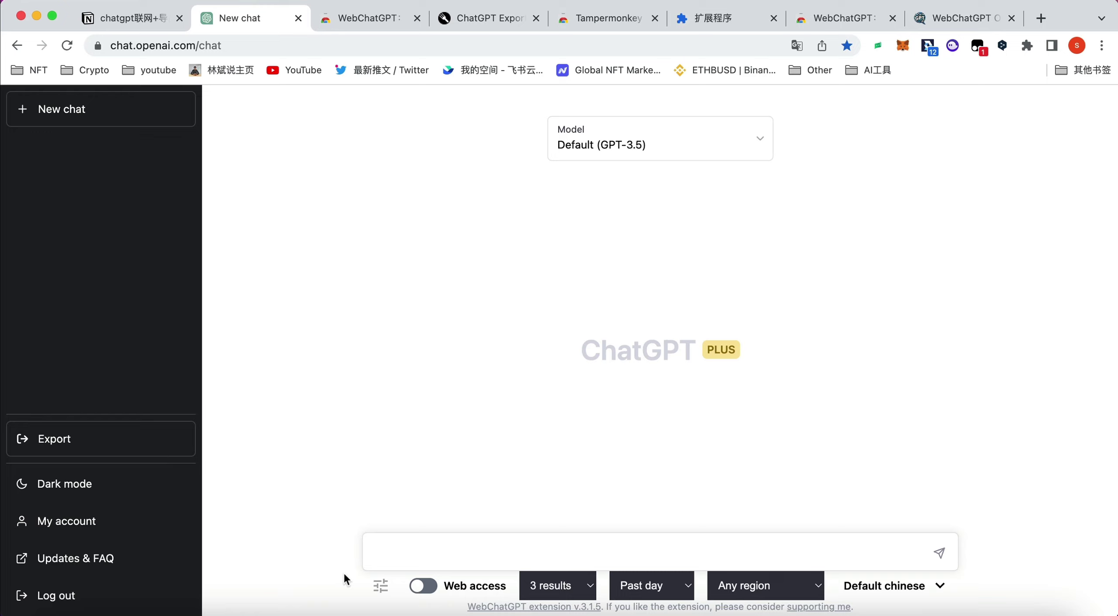
pyautogui.click(429, 552)
pyautogui.write('SVB Financial Group 破产了吗')
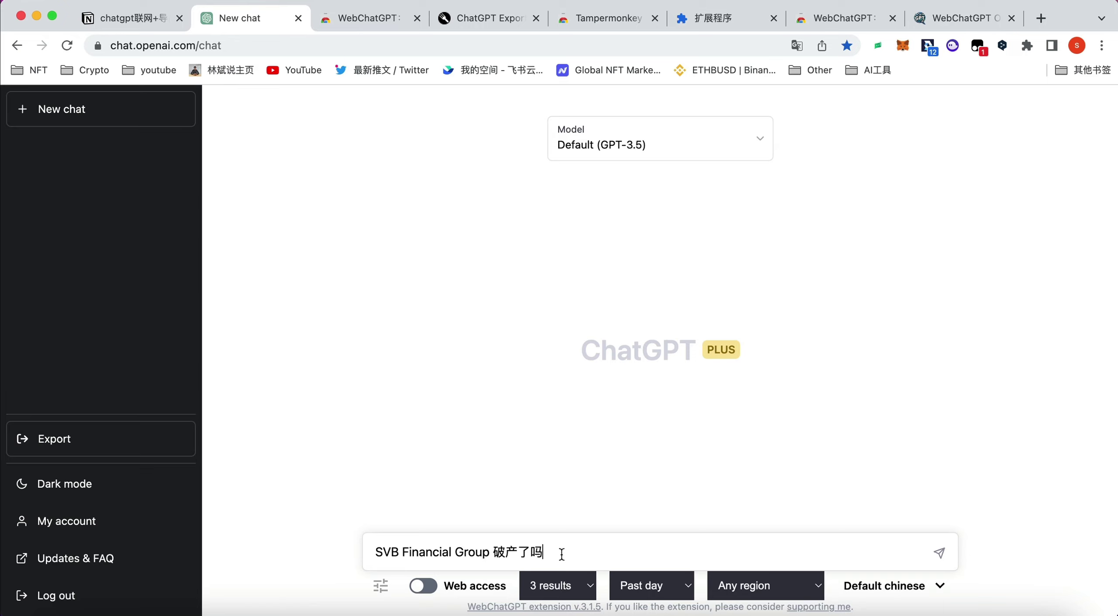
pyautogui.press('Return')
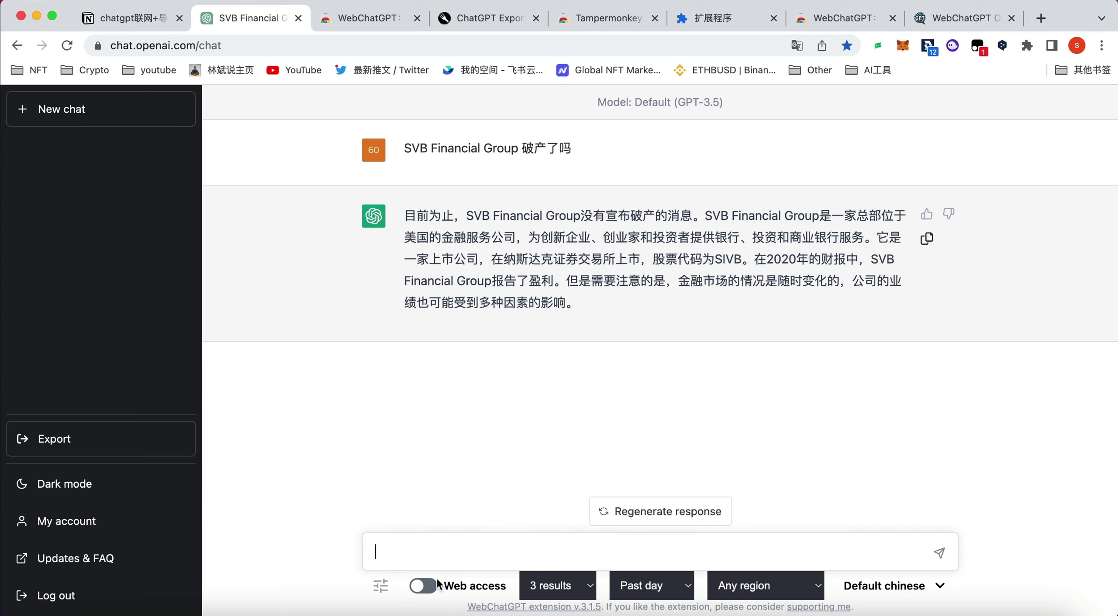
# Turn on web access, ask "SVB Financial Group 破产了吗" again and read through the reply
pyautogui.click(426, 586)
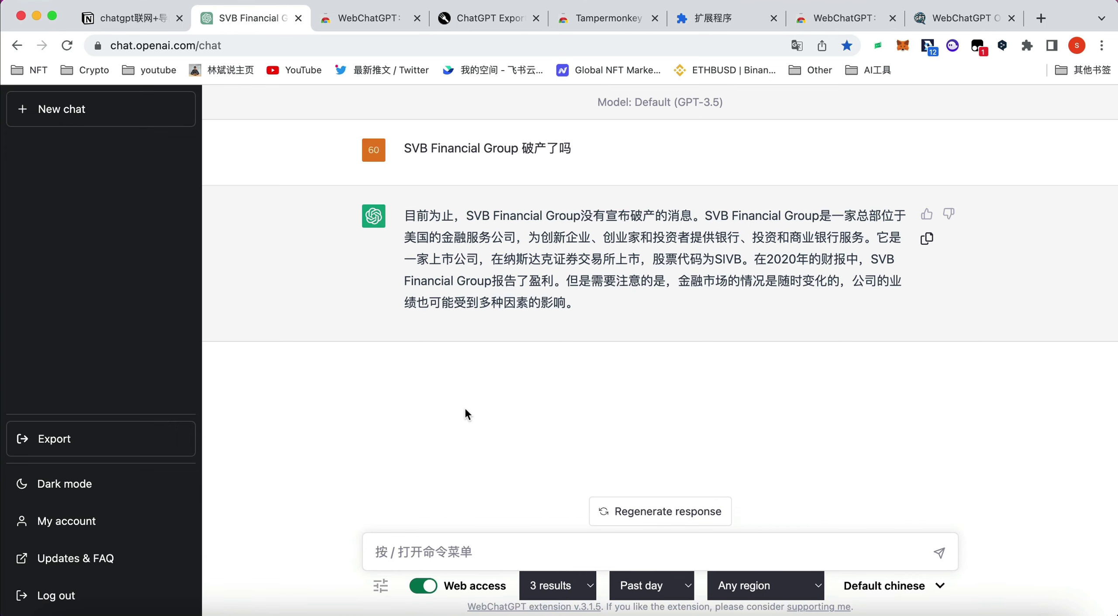
pyautogui.write('SVB Financial Group 破产了吗')
pyautogui.press('Return')
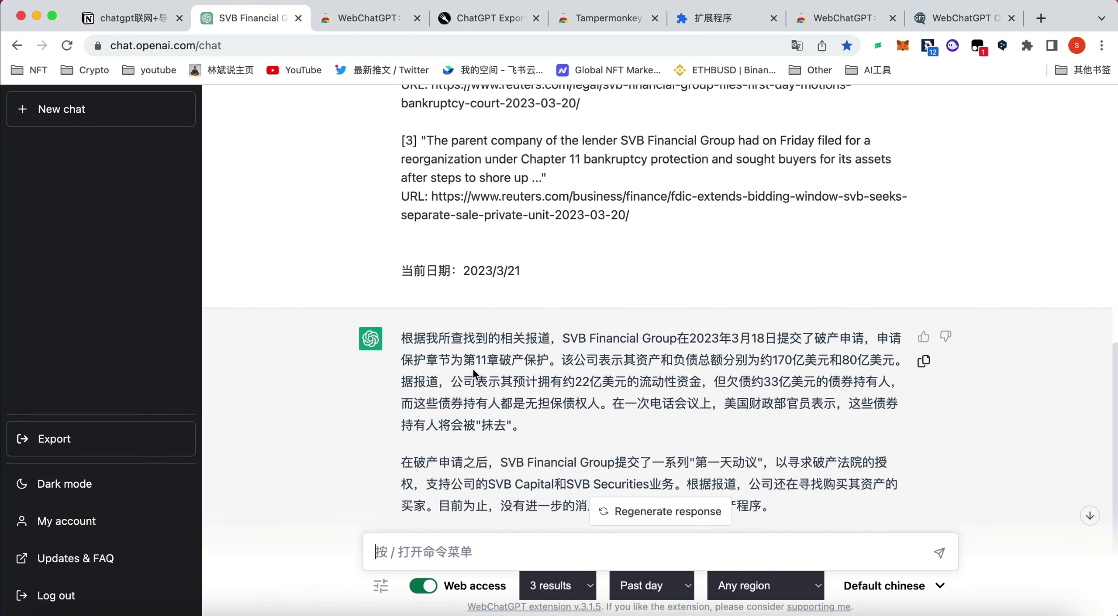
pyautogui.scroll(-2, 524, 349)
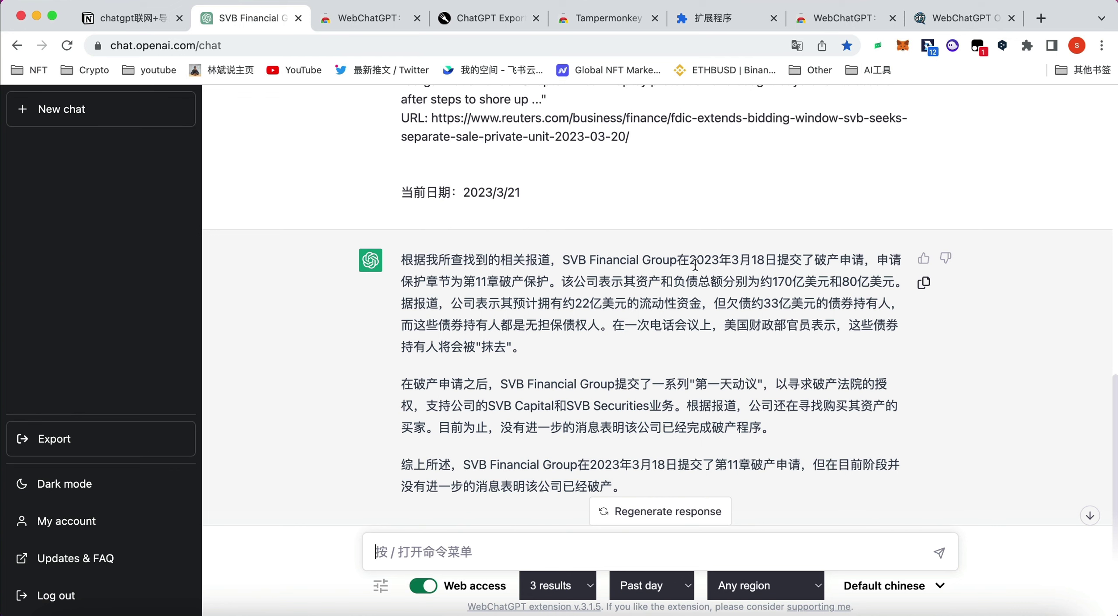
pyautogui.scroll(-1, 695, 265)
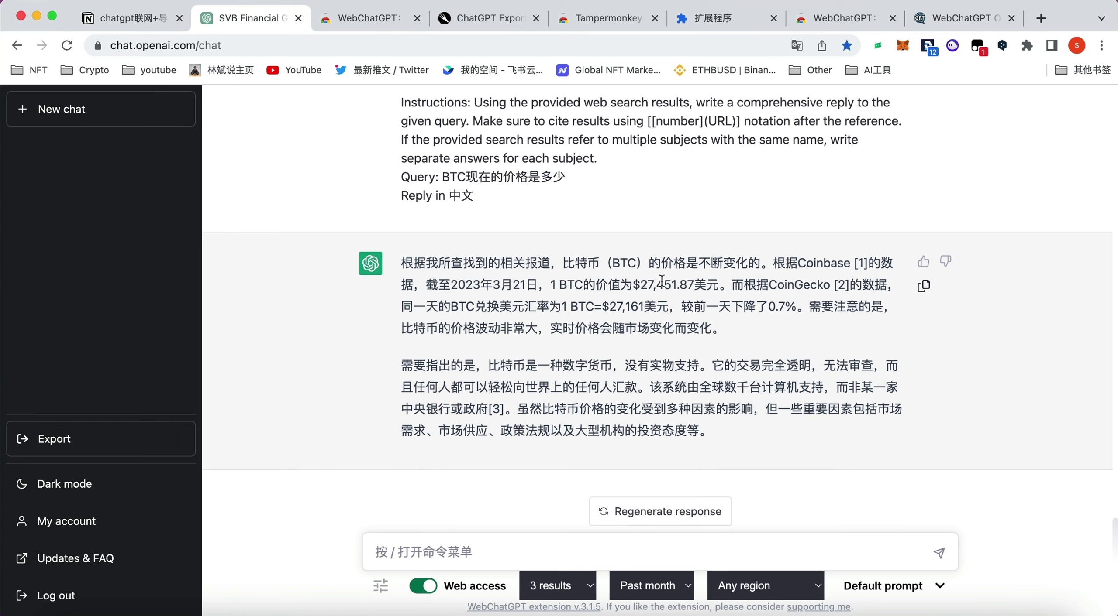
# Open Binance in a new browser tab and go to its markets overview to check the BTC price
pyautogui.press('super+t')
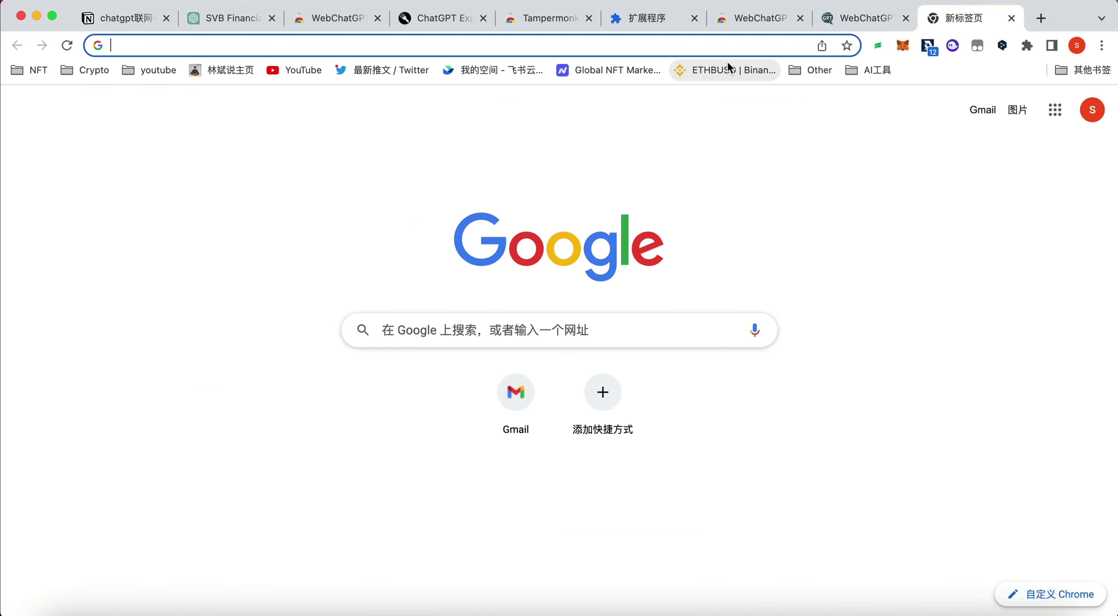
pyautogui.click(727, 66)
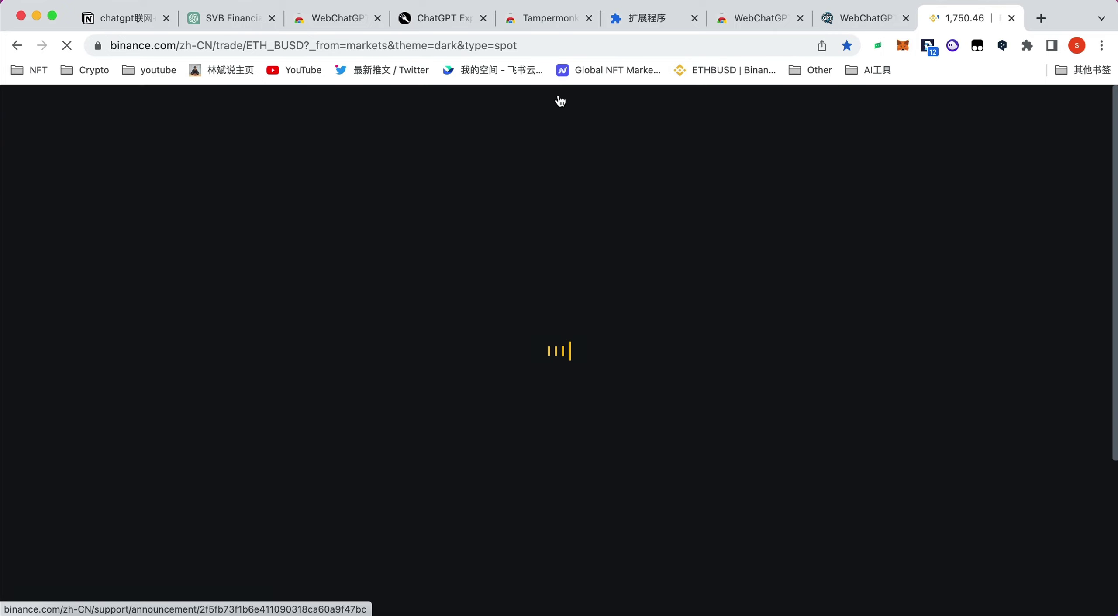
pyautogui.click(414, 112)
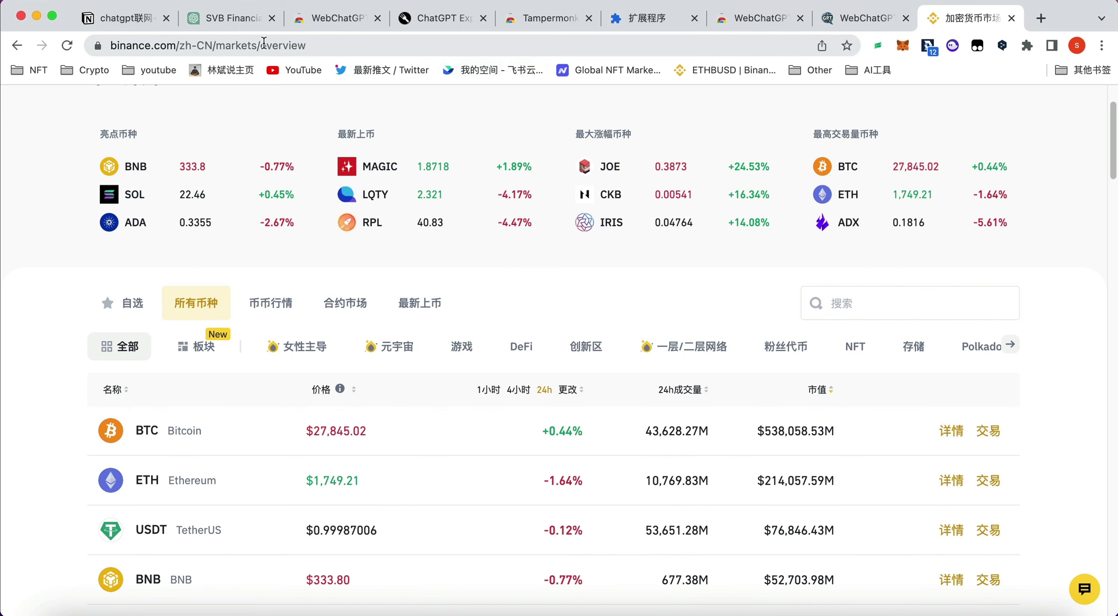
# Return to the ChatGPT chat and read the BTC price reply with its web search results and the iPhone 14 price reply
pyautogui.click(236, 27)
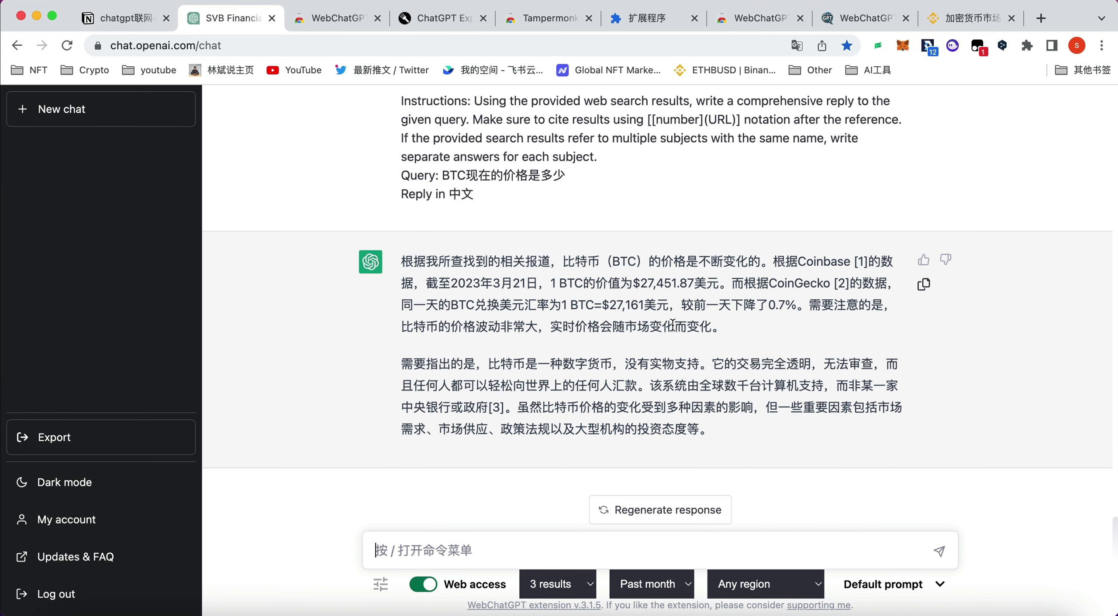
pyautogui.scroll(10, 672, 325)
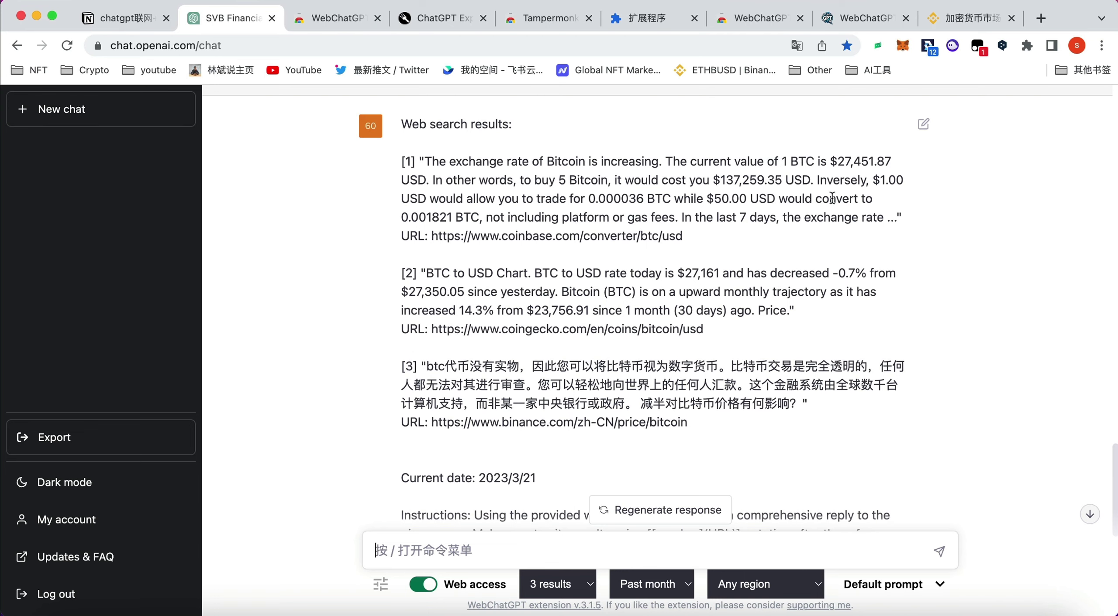
pyautogui.scroll(-2, 786, 246)
pyautogui.scroll(-10, 786, 246)
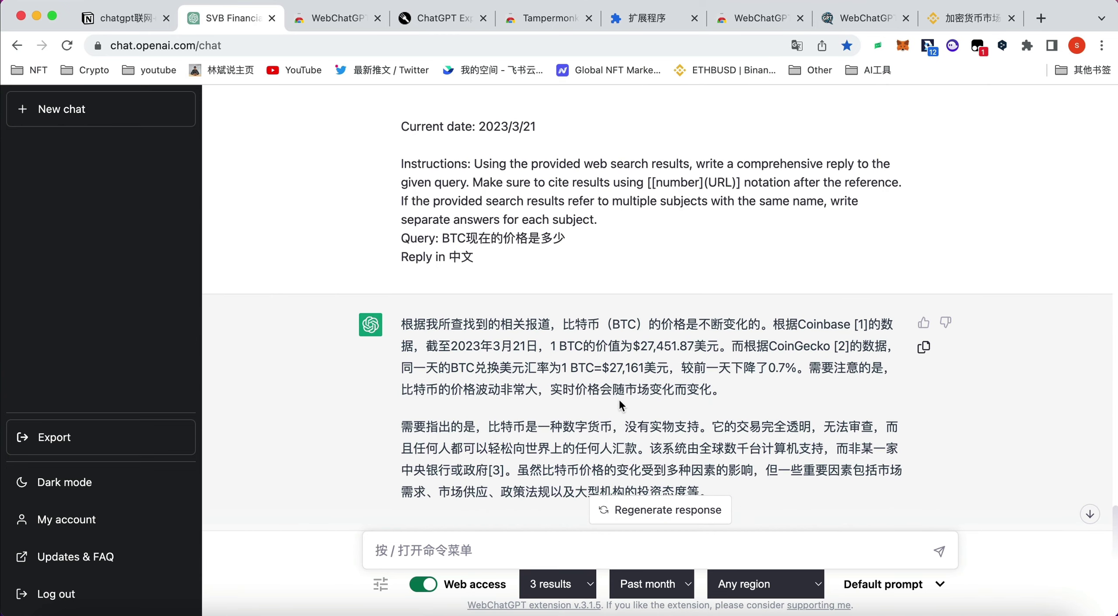
pyautogui.scroll(10, 706, 313)
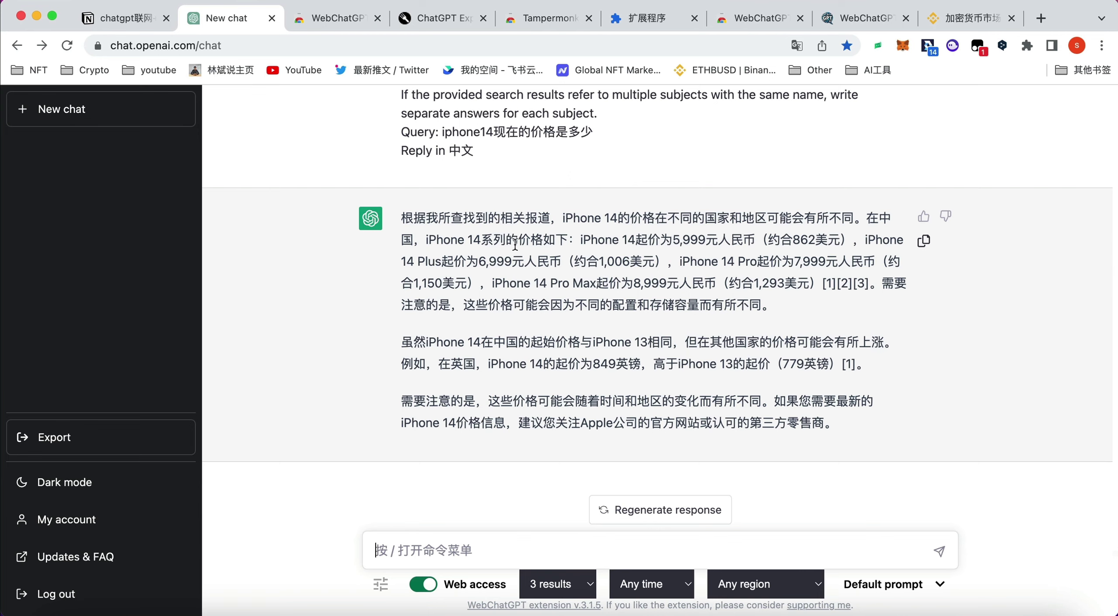
pyautogui.scroll(3, 515, 245)
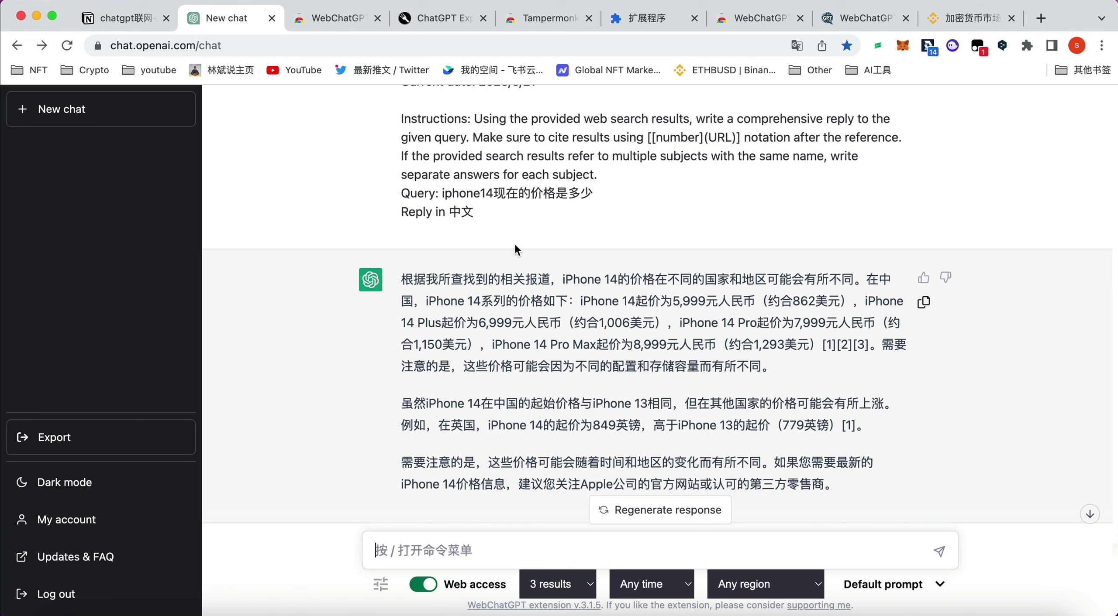
# Show the ChatGPT Exporter script page and the Tampermonkey store page, and open Tampermonkey's site for getting new scripts
pyautogui.press('super+4')
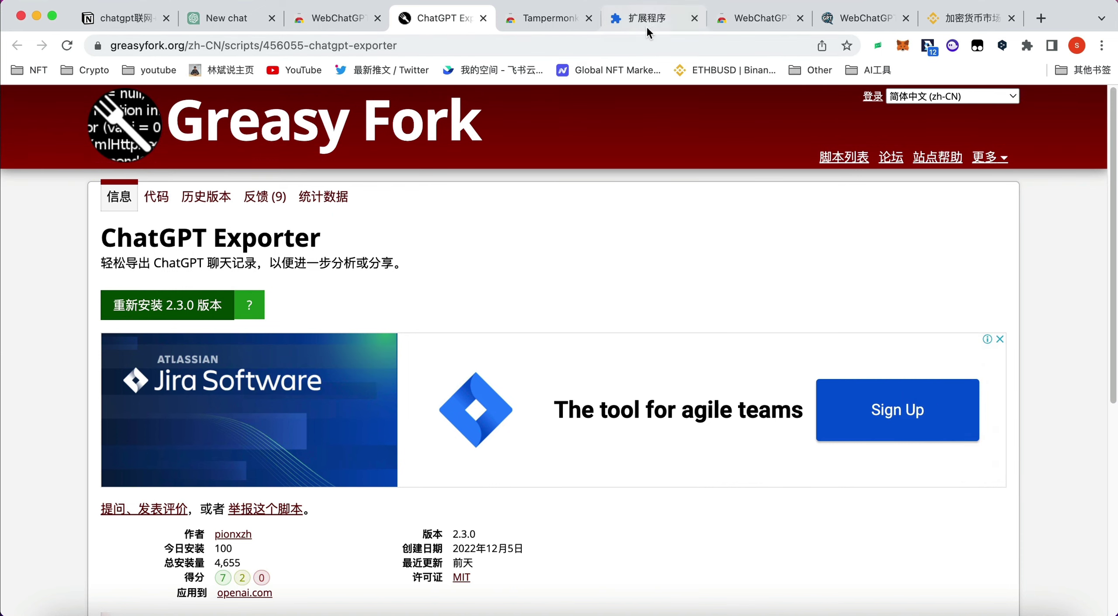
pyautogui.click(551, 19)
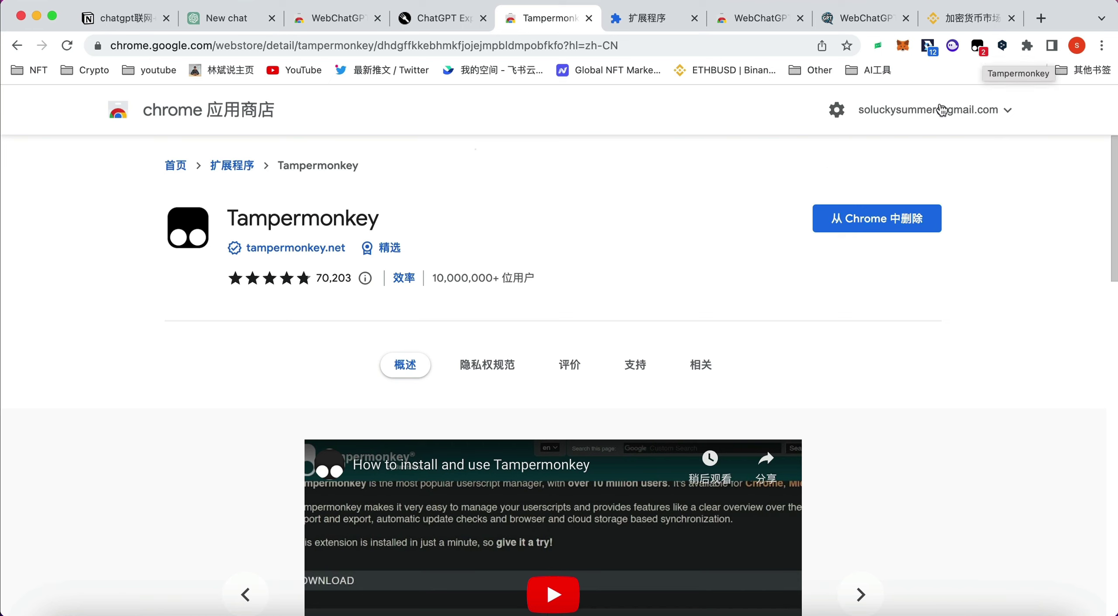
pyautogui.click(978, 46)
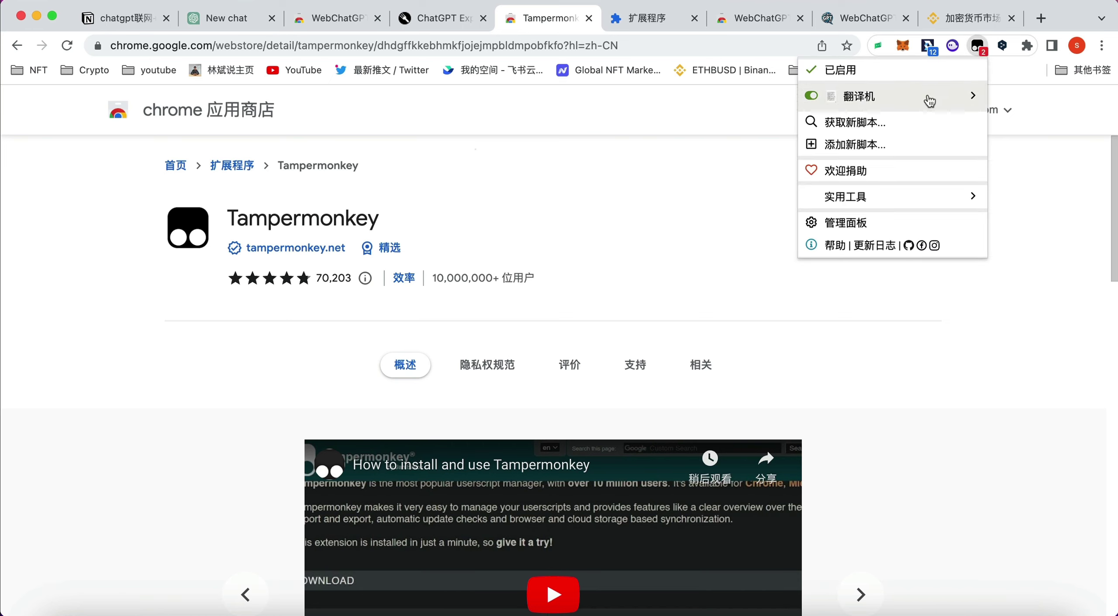
pyautogui.click(921, 127)
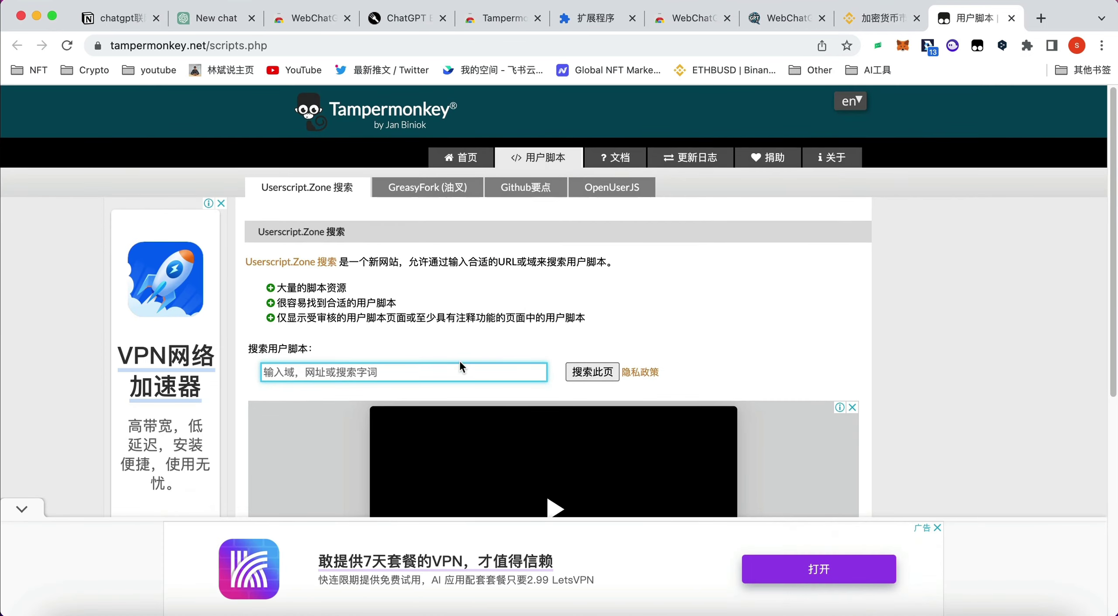
# Search the user scripts for "ChatGPT Exporter" and open the greasyfork.org result
pyautogui.click(454, 371)
pyautogui.write('ChatGPT Exporter')
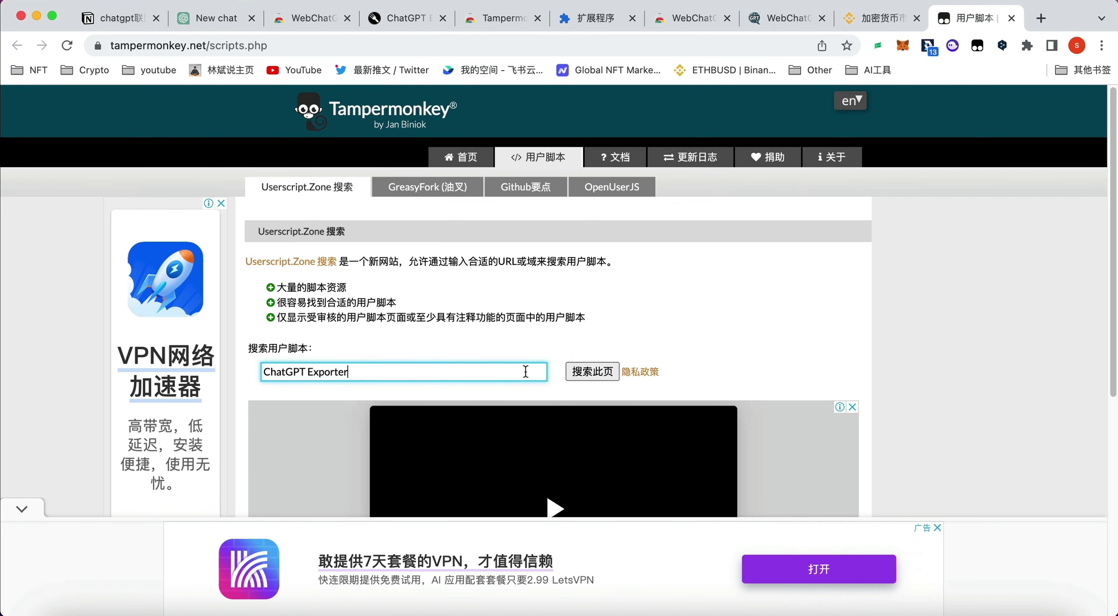
pyautogui.click(591, 373)
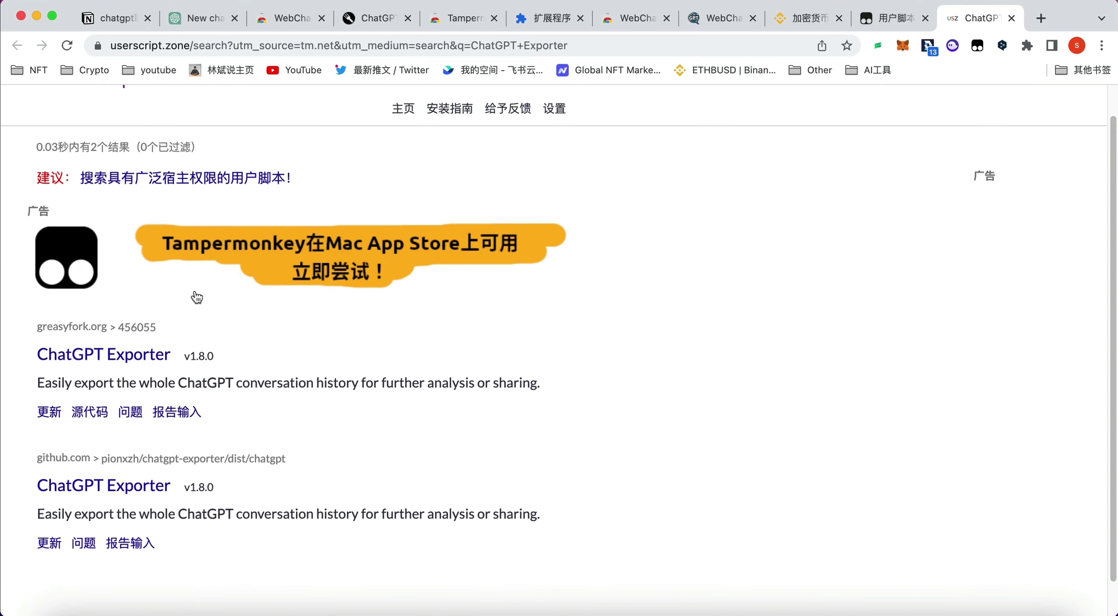
pyautogui.click(115, 363)
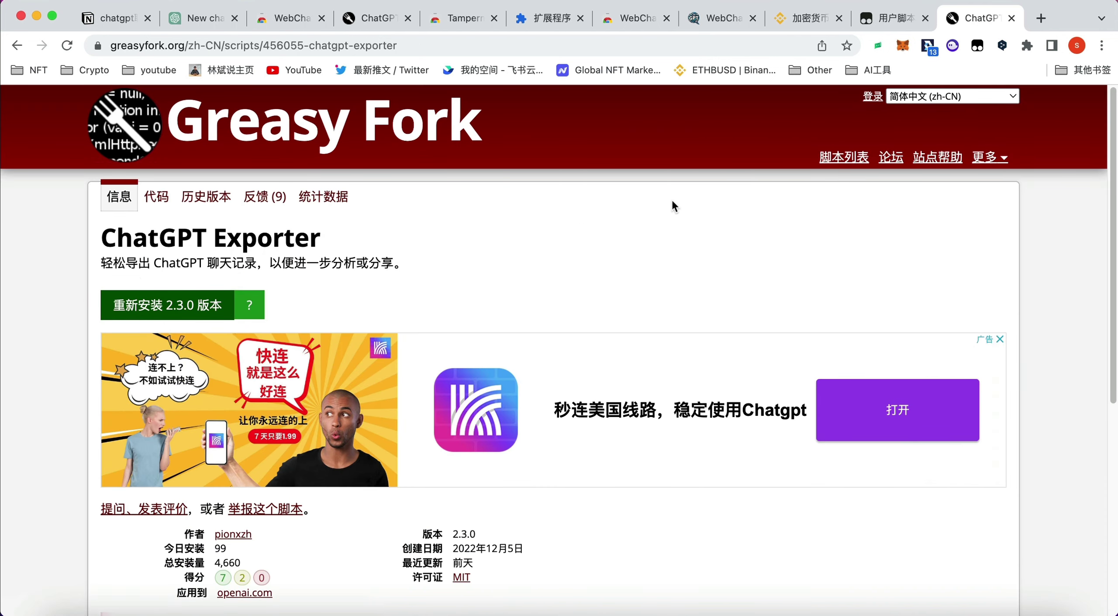
# Open the Tampermonkey dashboard to check that the ChatGPT Exporter script is installed and enabled
pyautogui.click(977, 45)
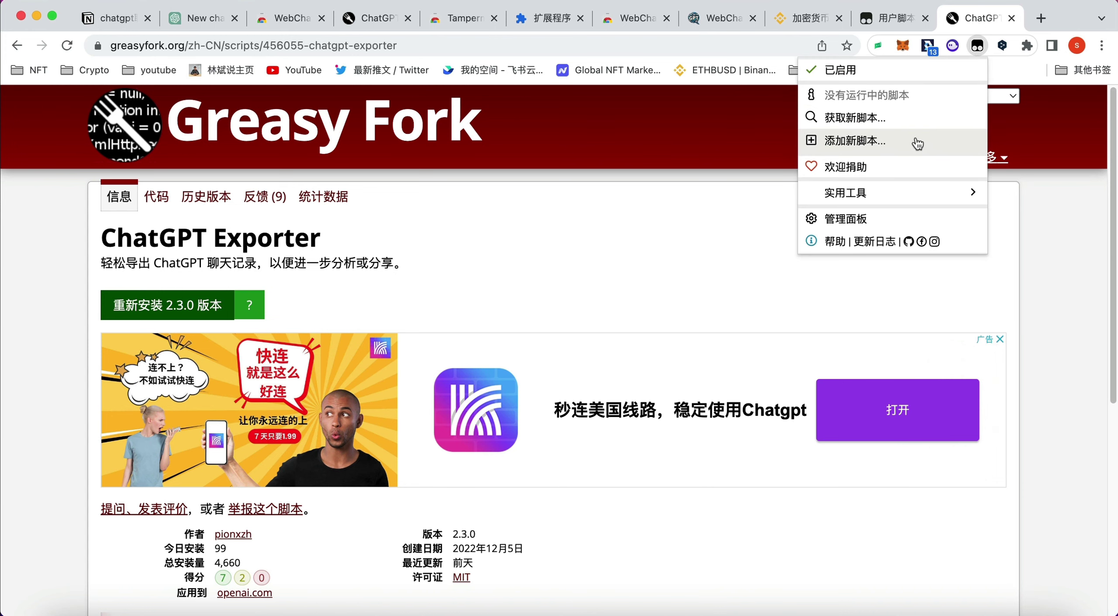
pyautogui.click(867, 218)
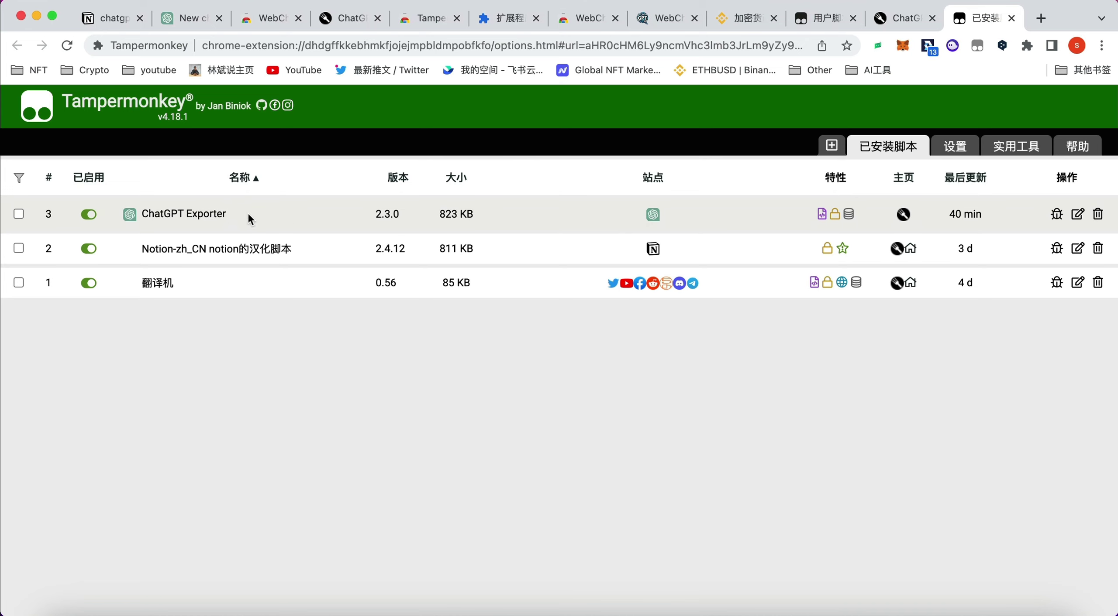
# Return to the ChatGPT chat, export the conversation as Markdown and open the downloaded .md file
pyautogui.click(185, 19)
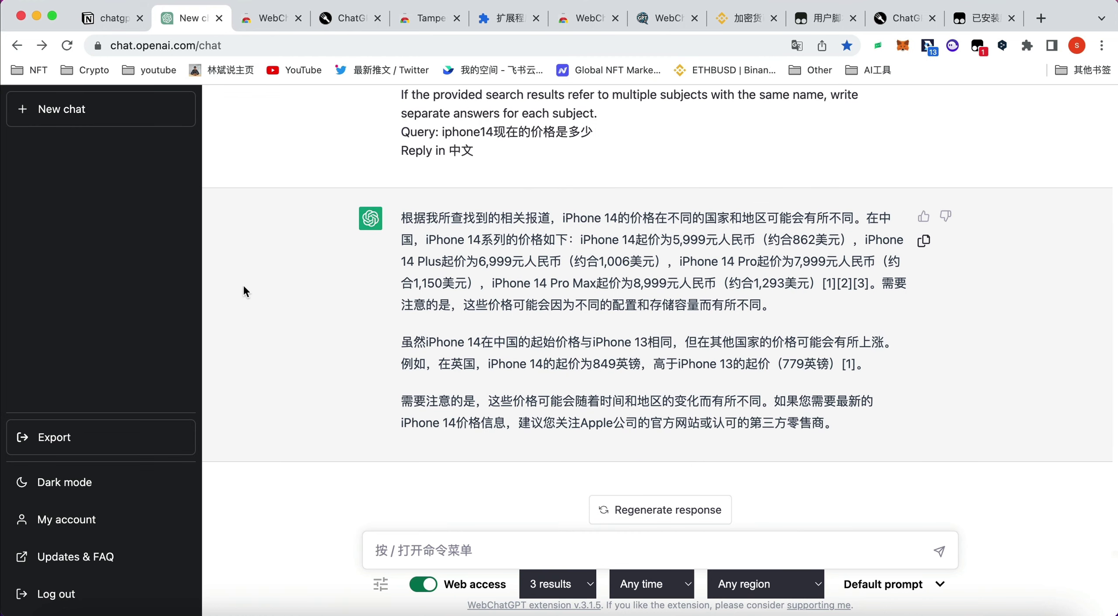
pyautogui.moveTo(124, 438)
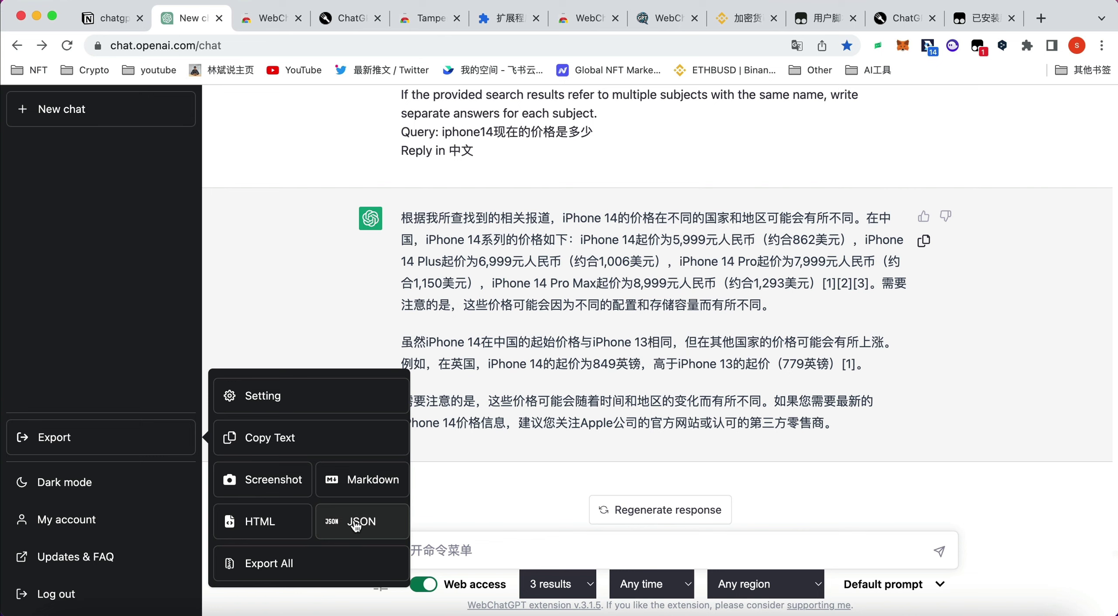
pyautogui.click(359, 489)
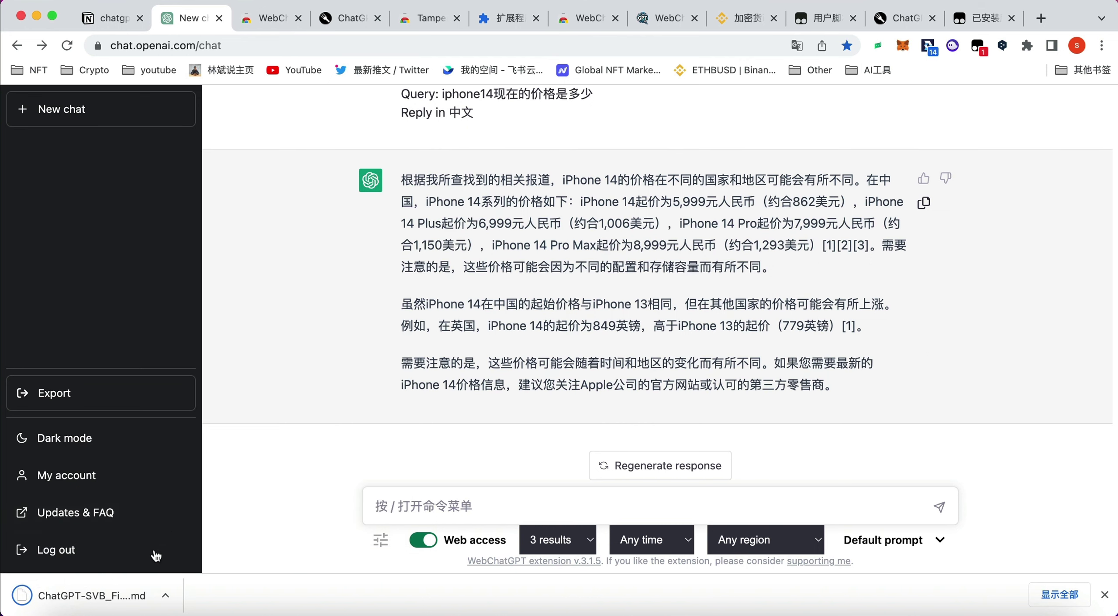
pyautogui.click(166, 595)
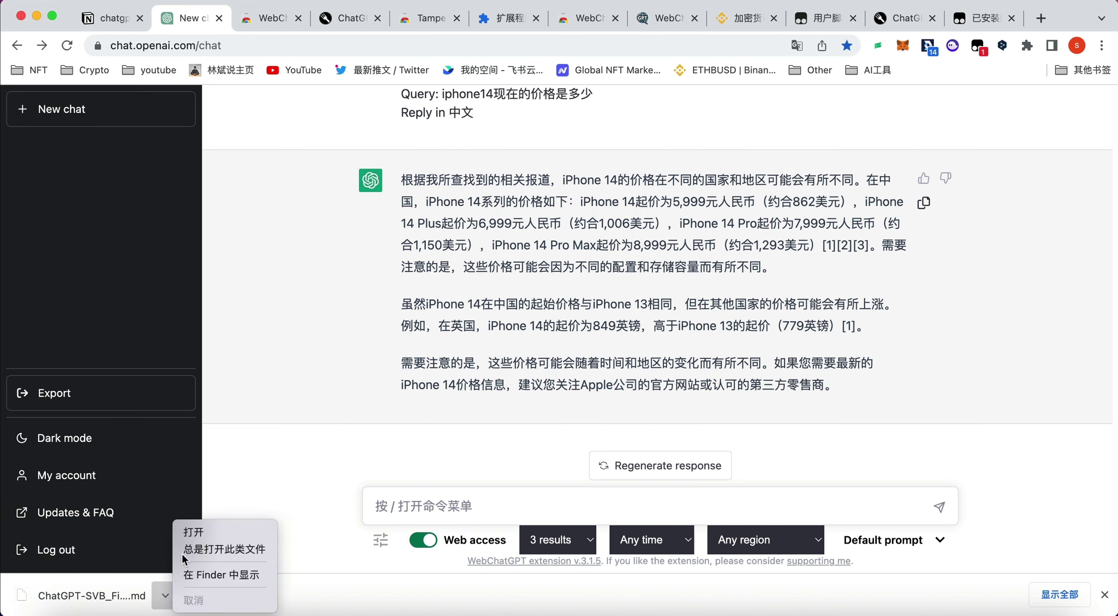
pyautogui.click(197, 531)
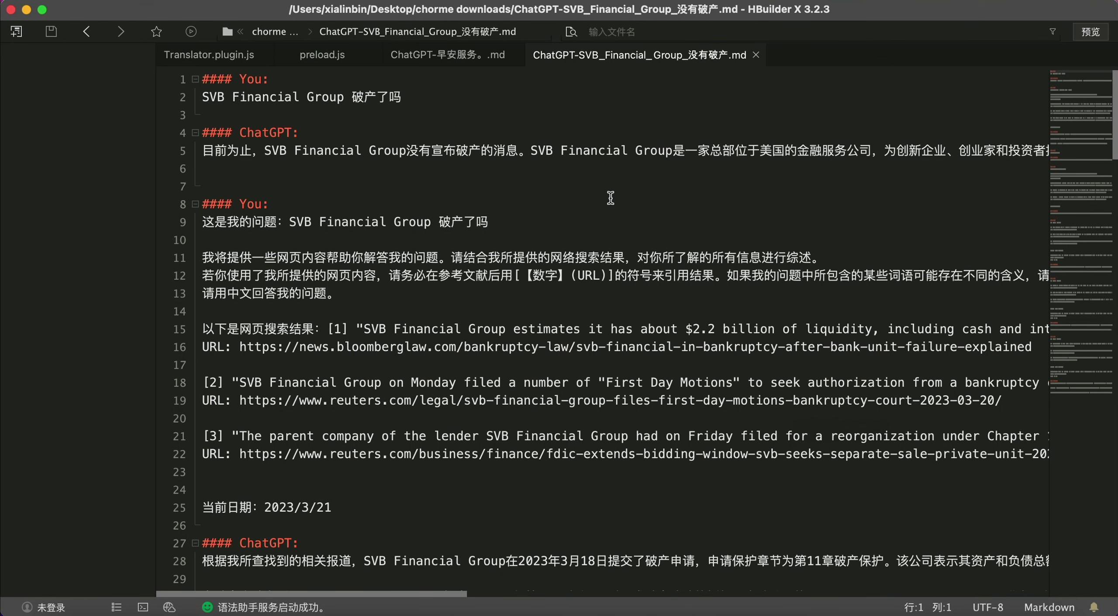
# Read through the exported Markdown file in HBuilder X, examining the SVB Financial Group, BTC and iPhone 14 questions, search results and replies
pyautogui.scroll(-7, 580, 262)
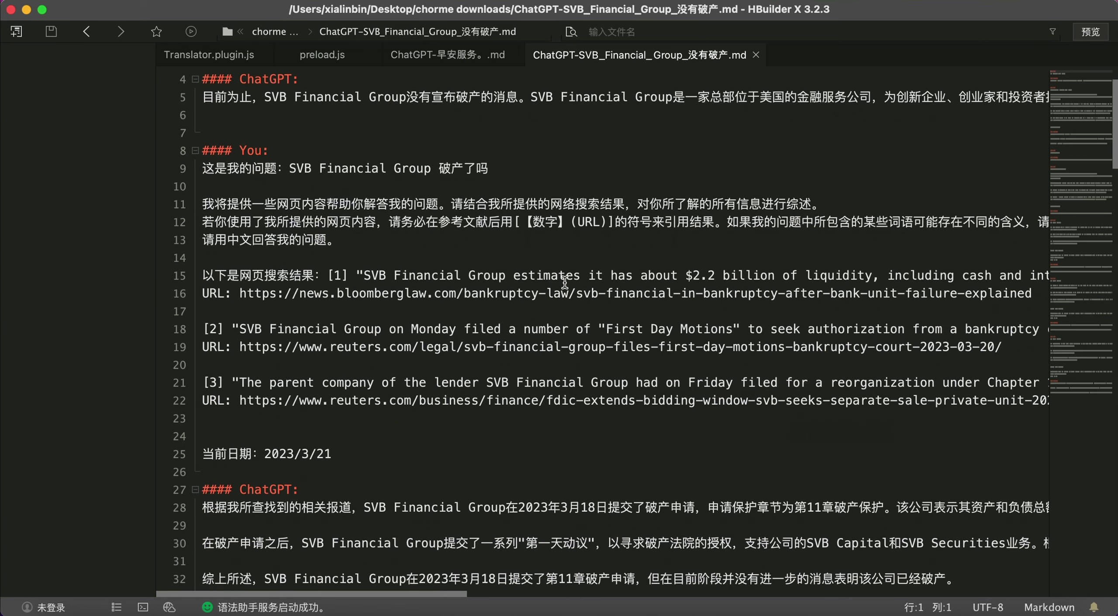
pyautogui.scroll(7, 565, 283)
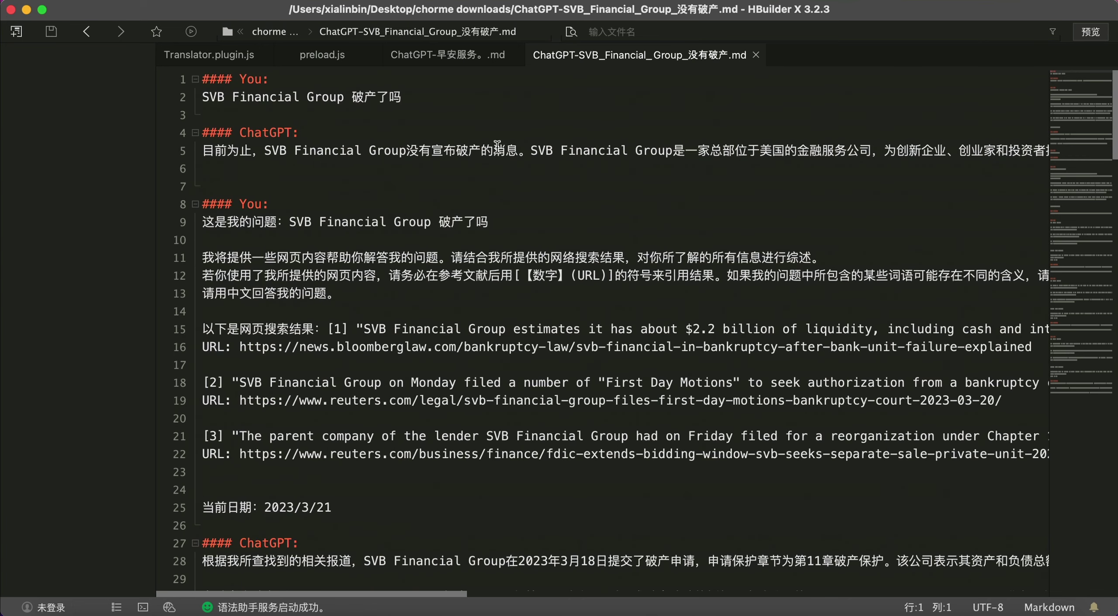
pyautogui.click(349, 100)
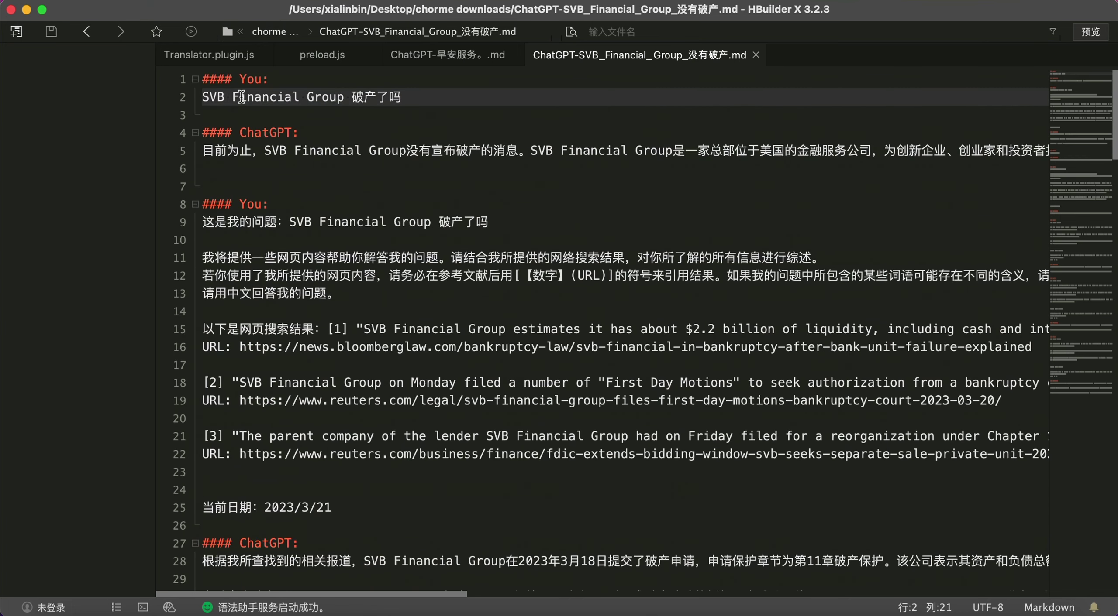
pyautogui.click(294, 151)
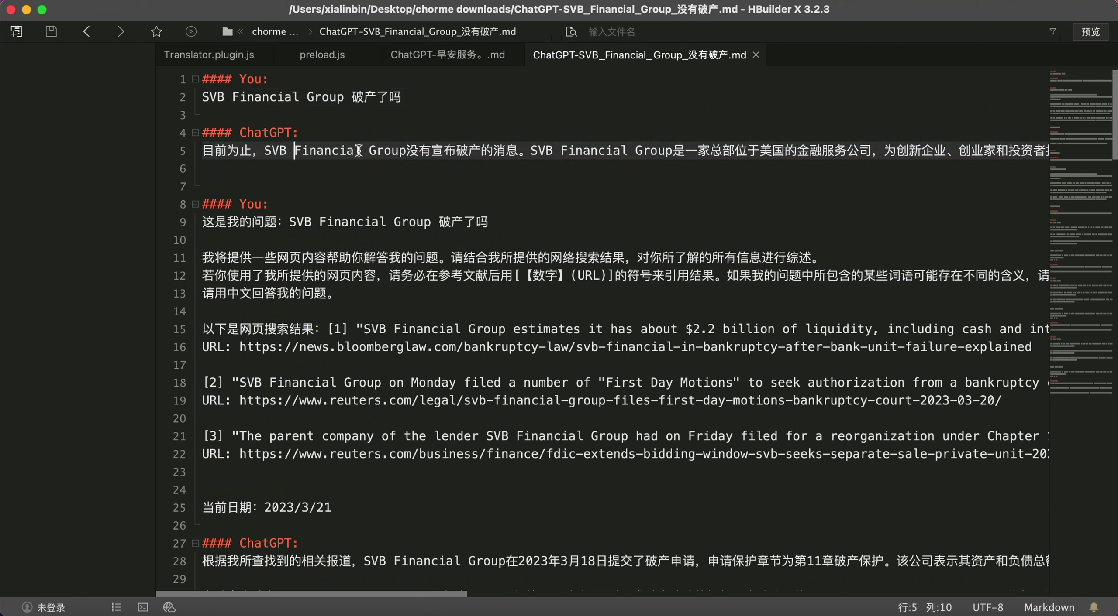
pyautogui.click(430, 151)
pyautogui.click(502, 150)
pyautogui.scroll(-2, 449, 219)
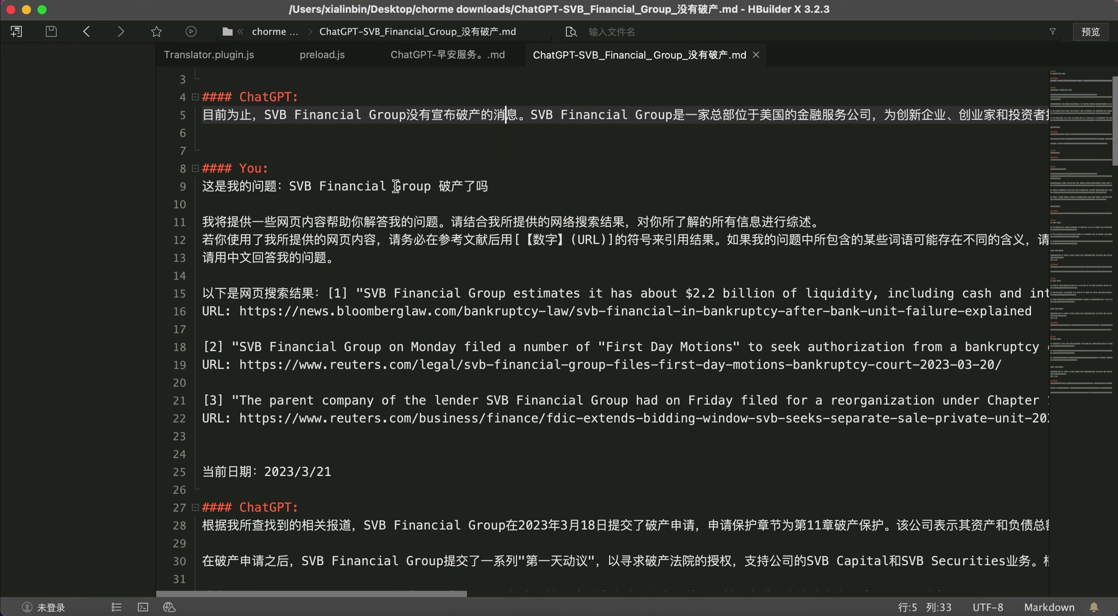
pyautogui.click(450, 187)
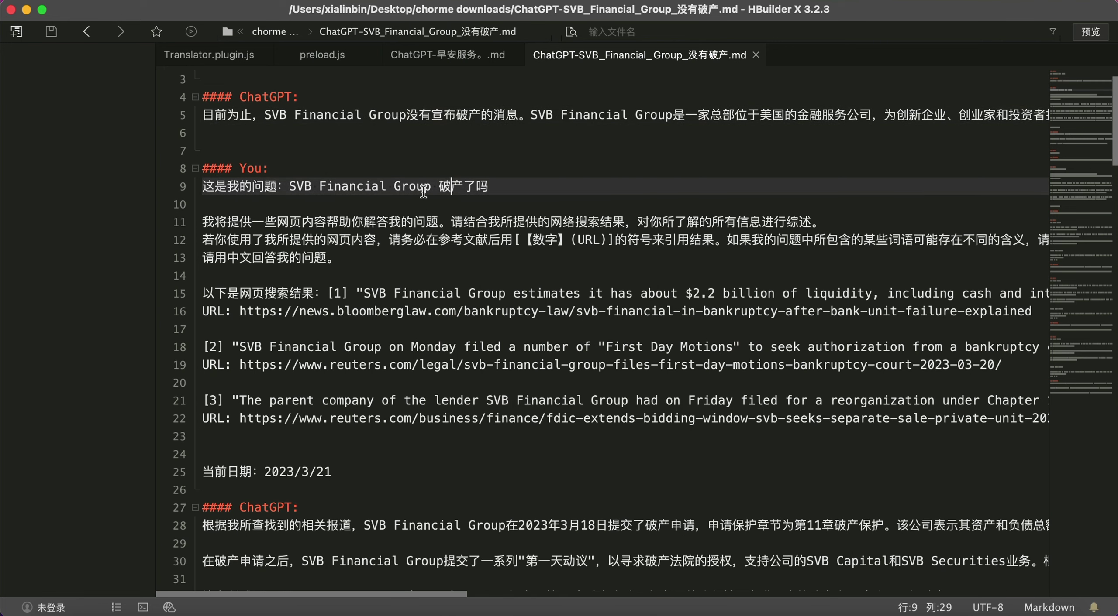
pyautogui.scroll(-1, 400, 263)
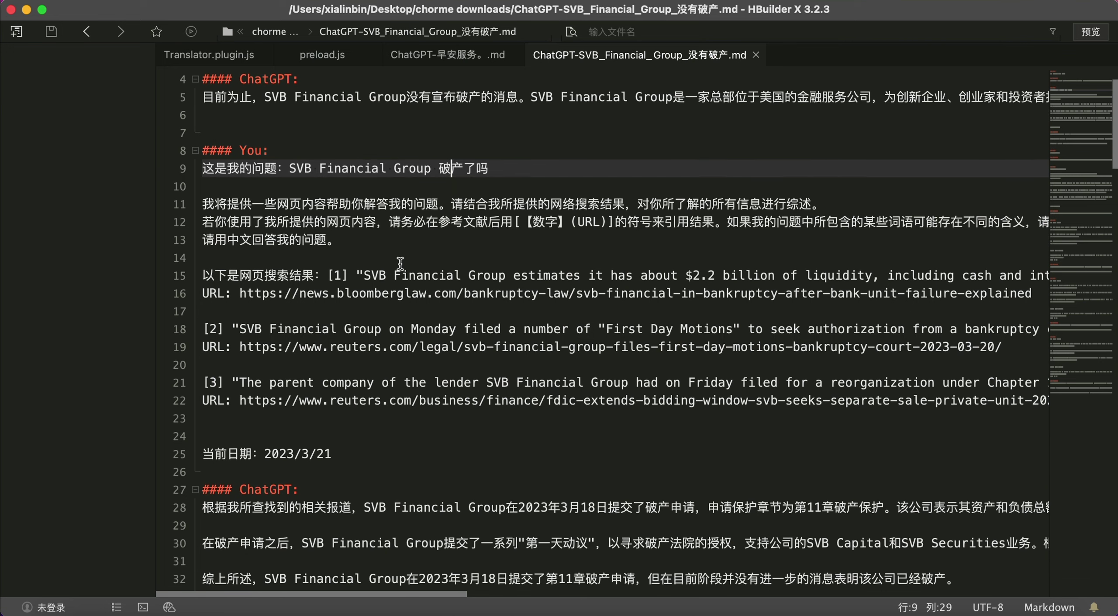
pyautogui.scroll(-1, 400, 264)
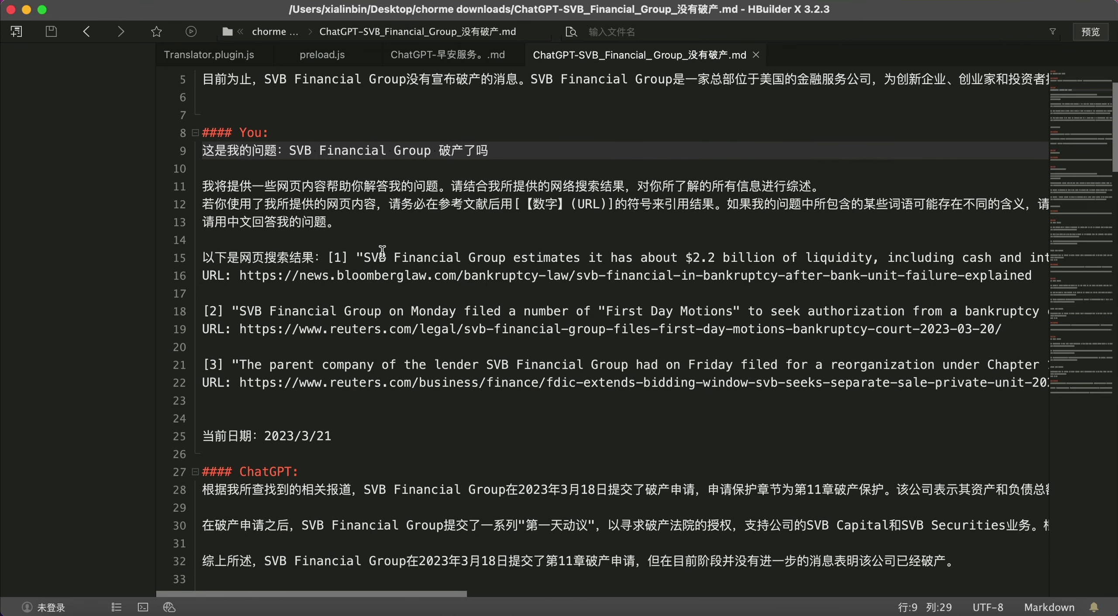
pyautogui.click(475, 259)
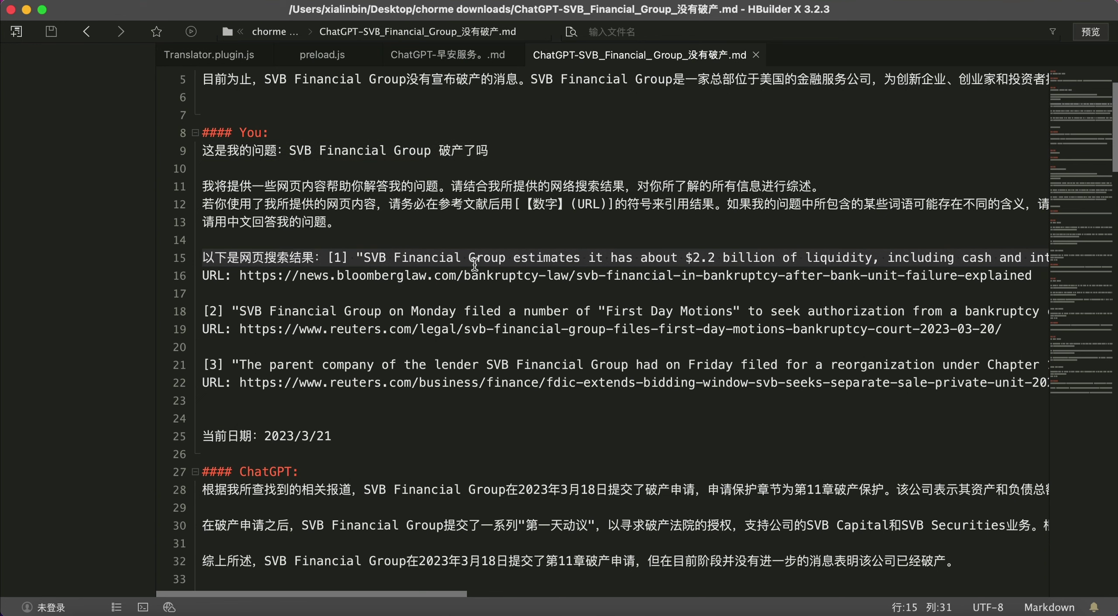
pyautogui.scroll(-3, 475, 262)
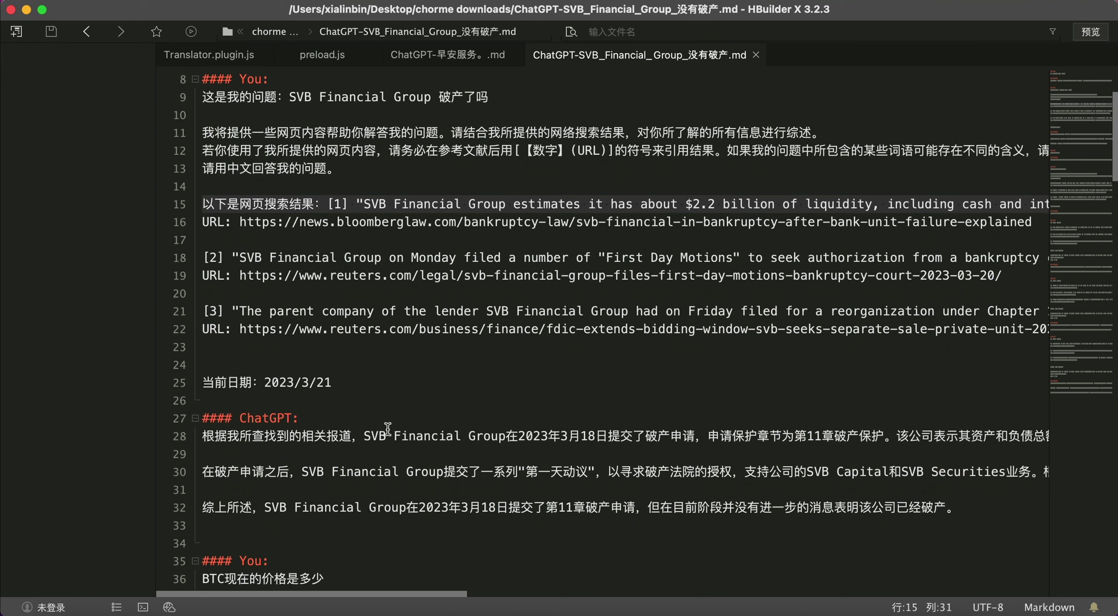
pyautogui.click(424, 436)
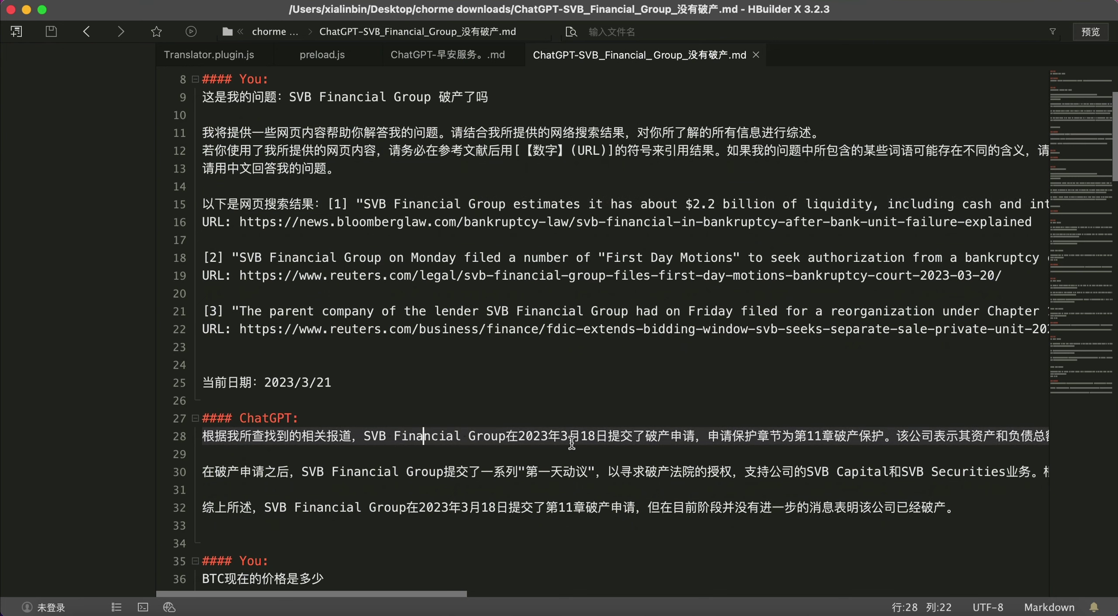
pyautogui.scroll(-5, 572, 442)
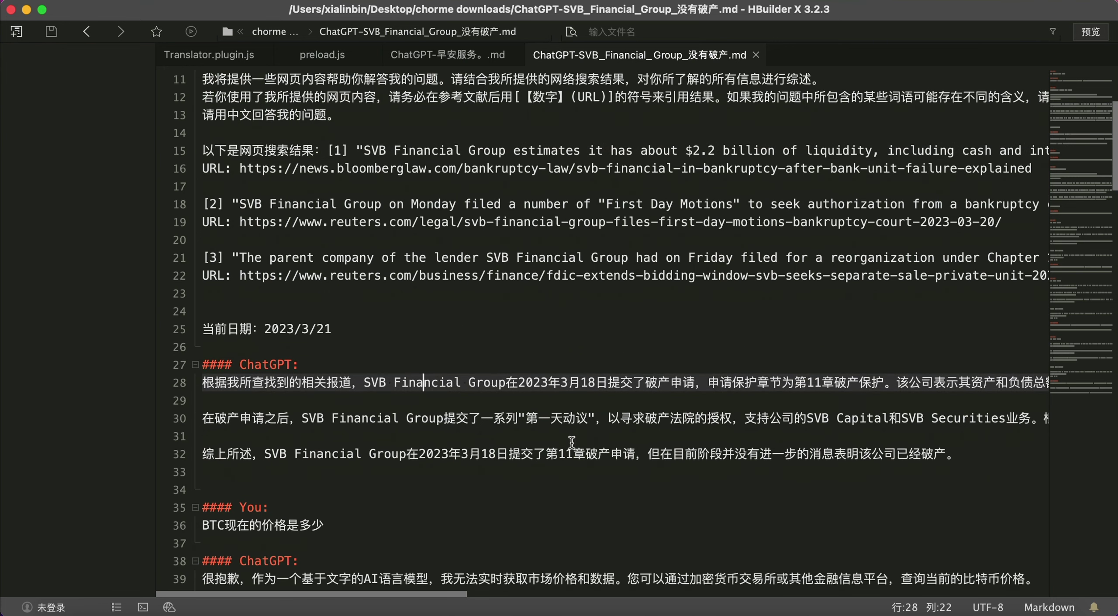
pyautogui.scroll(-19, 572, 443)
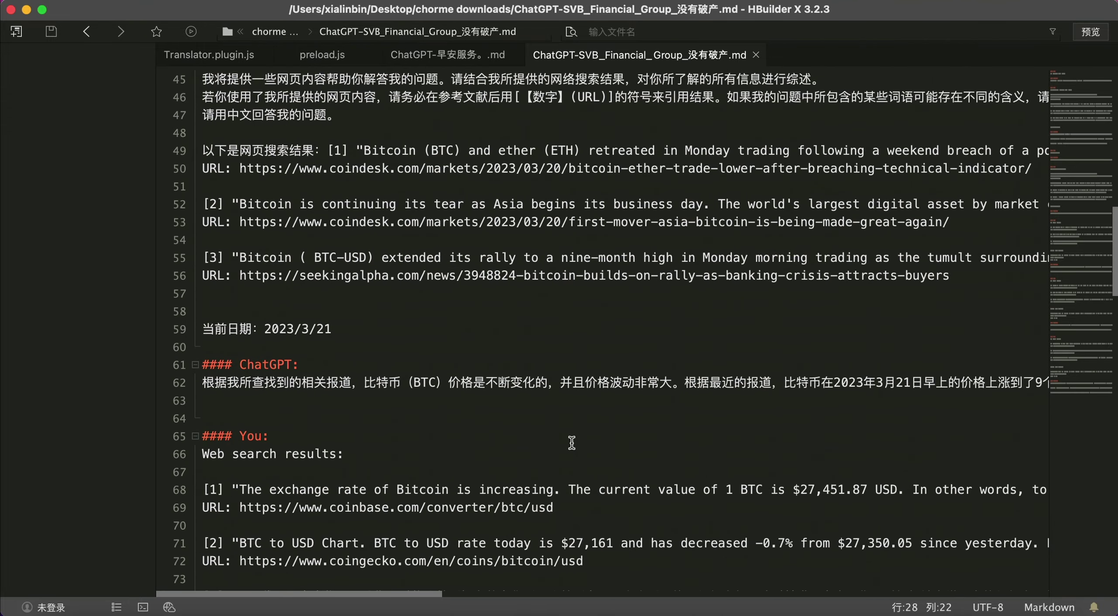
pyautogui.scroll(-12, 572, 442)
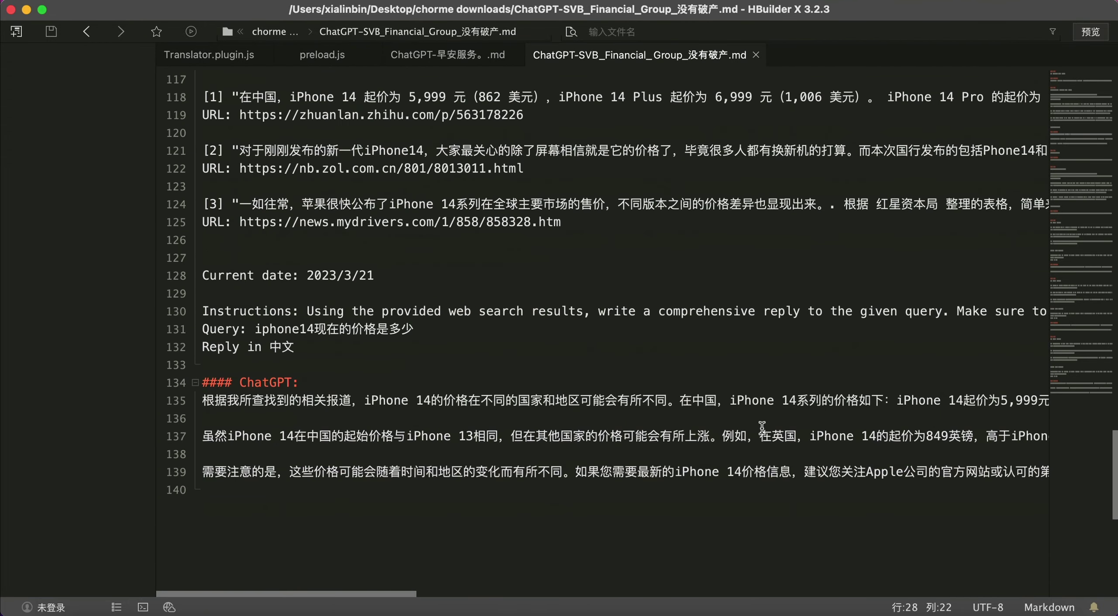